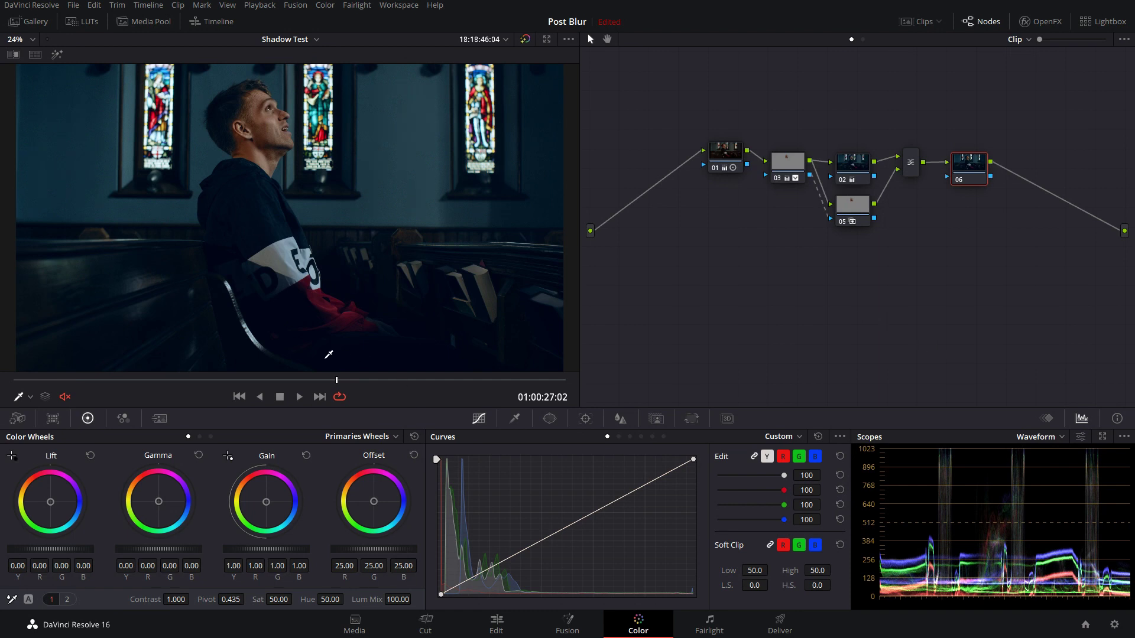
# On the Lum Vs Sat curve, drop the left endpoint to 0 saturation and set a point at Input Lum 0.20.
pyautogui.moveTo(336, 384); pyautogui.dragTo(263, 383)
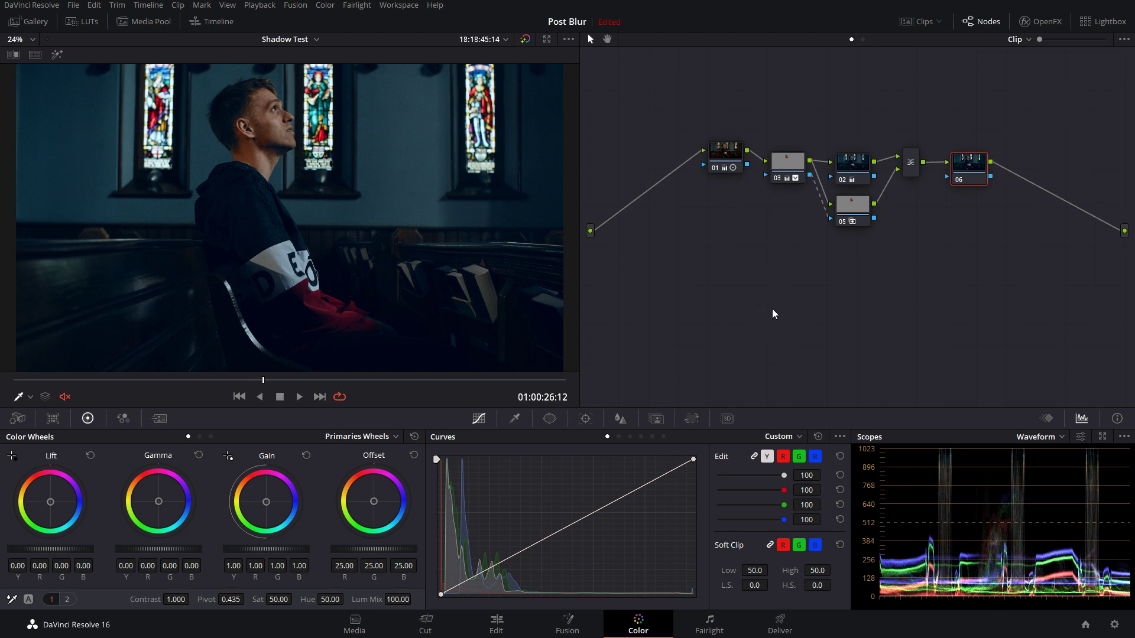
pyautogui.click(652, 437)
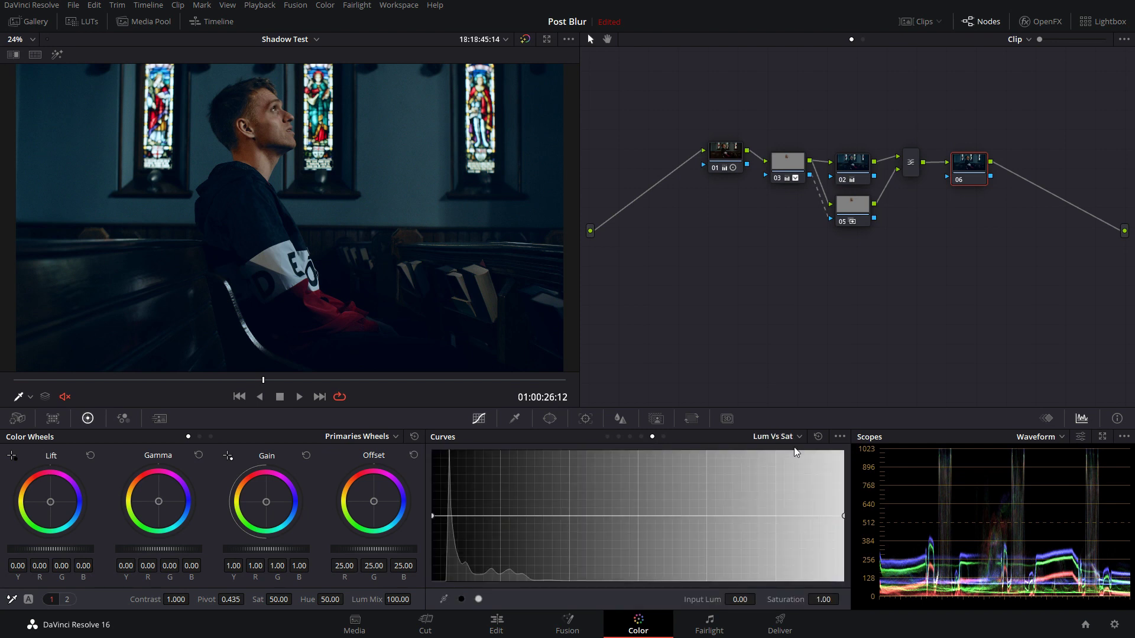
pyautogui.click(501, 516)
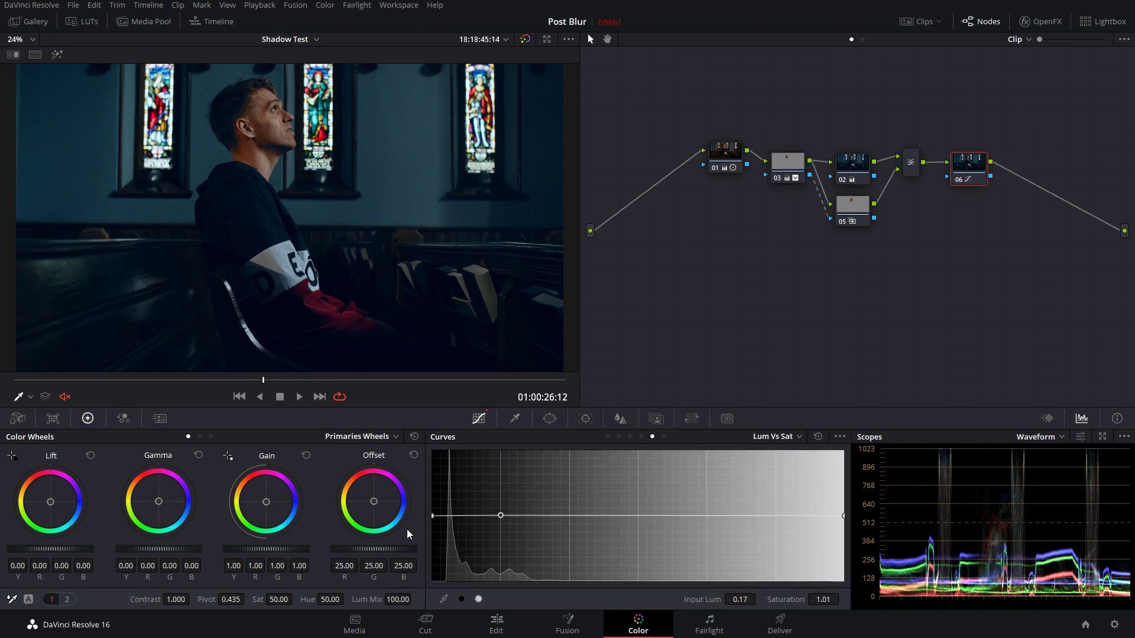
pyautogui.moveTo(433, 517); pyautogui.dragTo(441, 601)
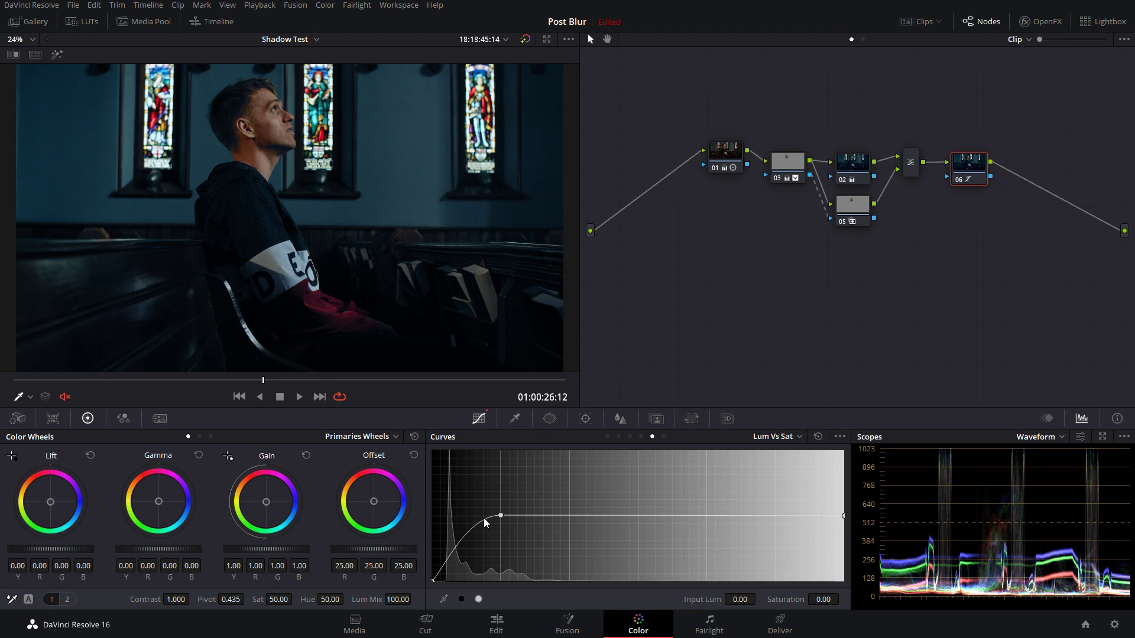
pyautogui.moveTo(500, 514); pyautogui.dragTo(513, 515)
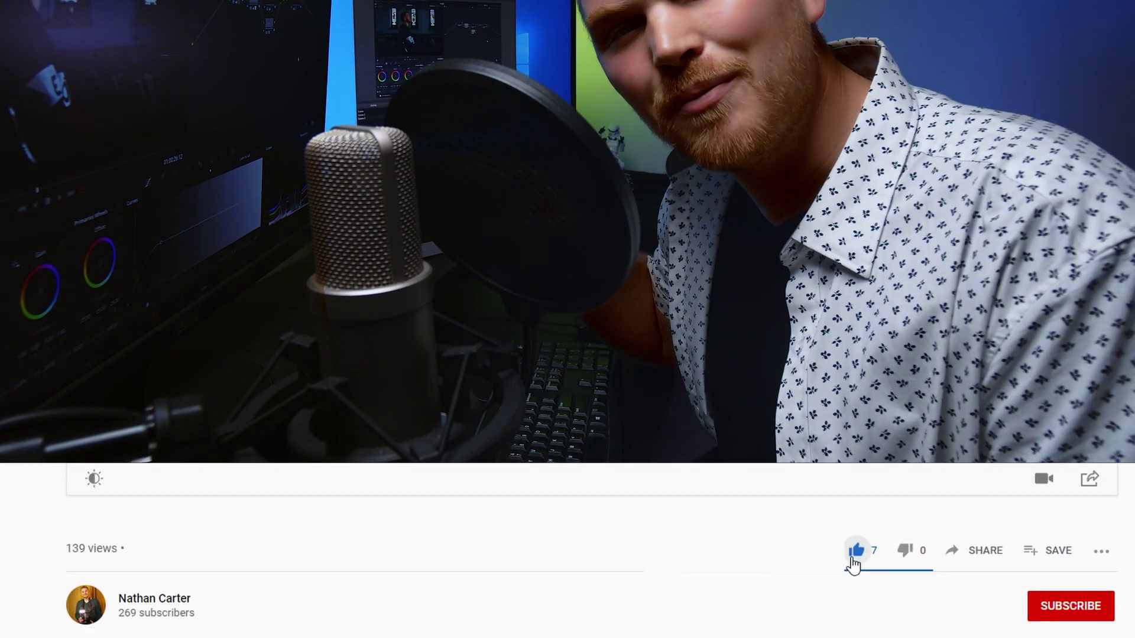
pyautogui.click(1071, 606)
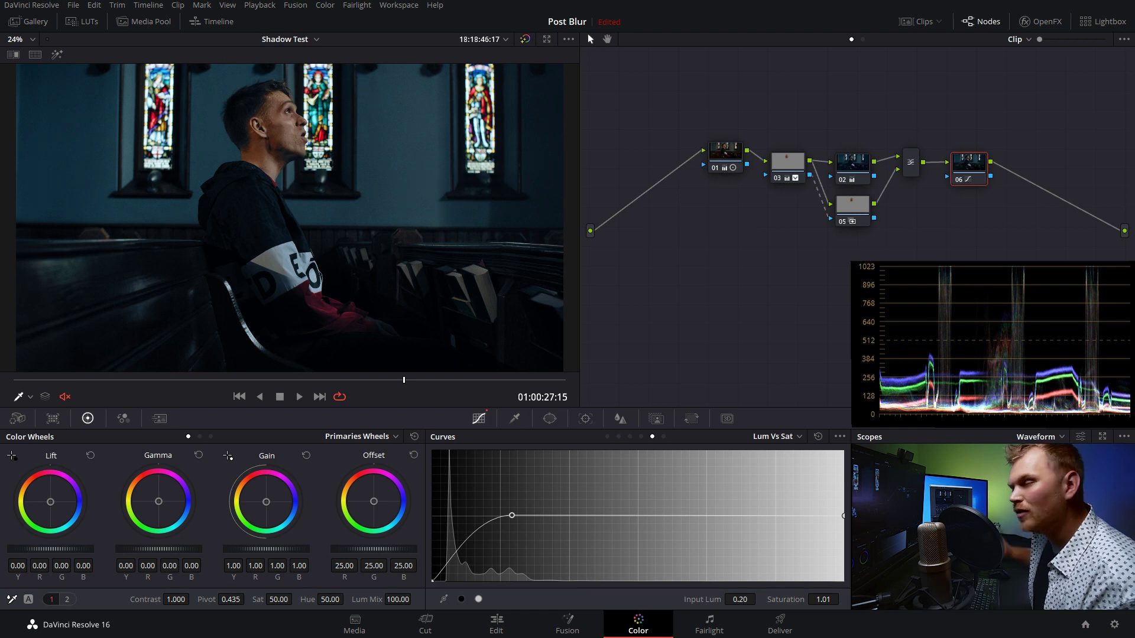
# Delete all existing grading nodes and start over on a fresh corrector node.
pyautogui.moveTo(1053, 262); pyautogui.dragTo(693, 123)
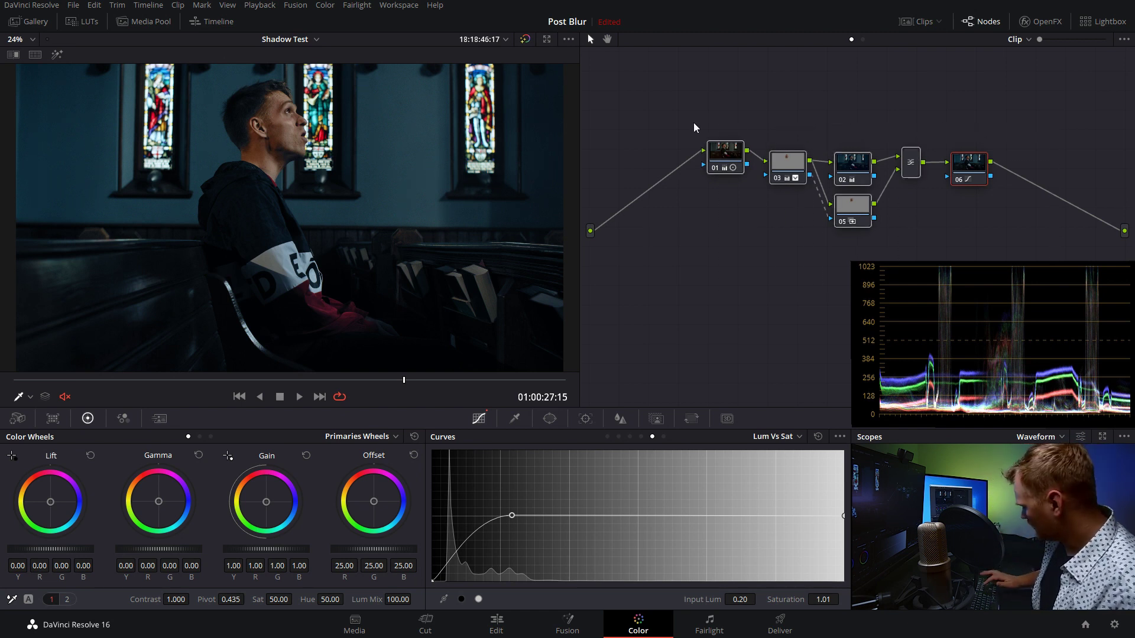
pyautogui.press('Delete')
pyautogui.hotkey('alt', 's')
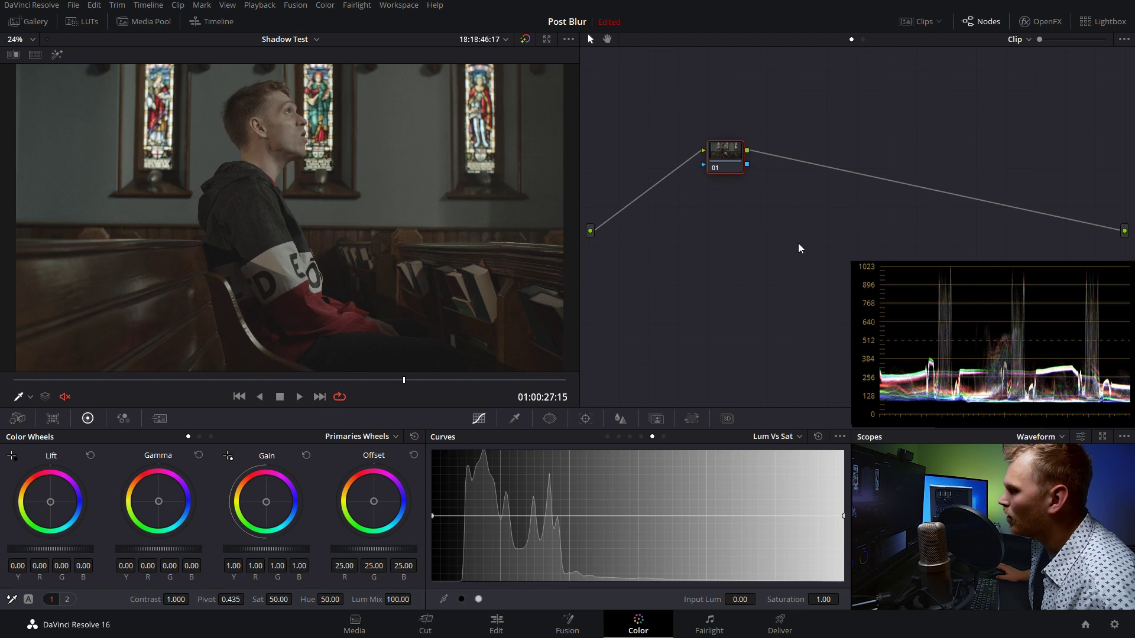
# Raise contrast, slightly darken Lift and Gamma, and slightly brighten Gain.
pyautogui.moveTo(171, 599); pyautogui.dragTo(193, 599)
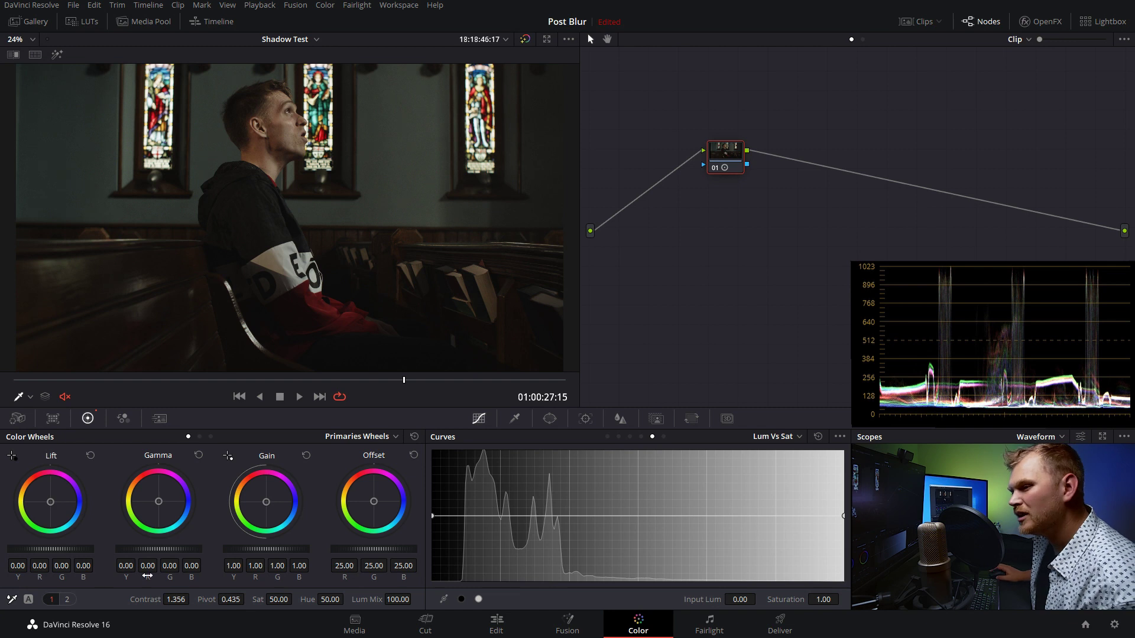
pyautogui.moveTo(87, 548); pyautogui.dragTo(16, 555)
pyautogui.moveTo(165, 548); pyautogui.dragTo(148, 549)
pyautogui.moveTo(258, 552); pyautogui.dragTo(314, 543)
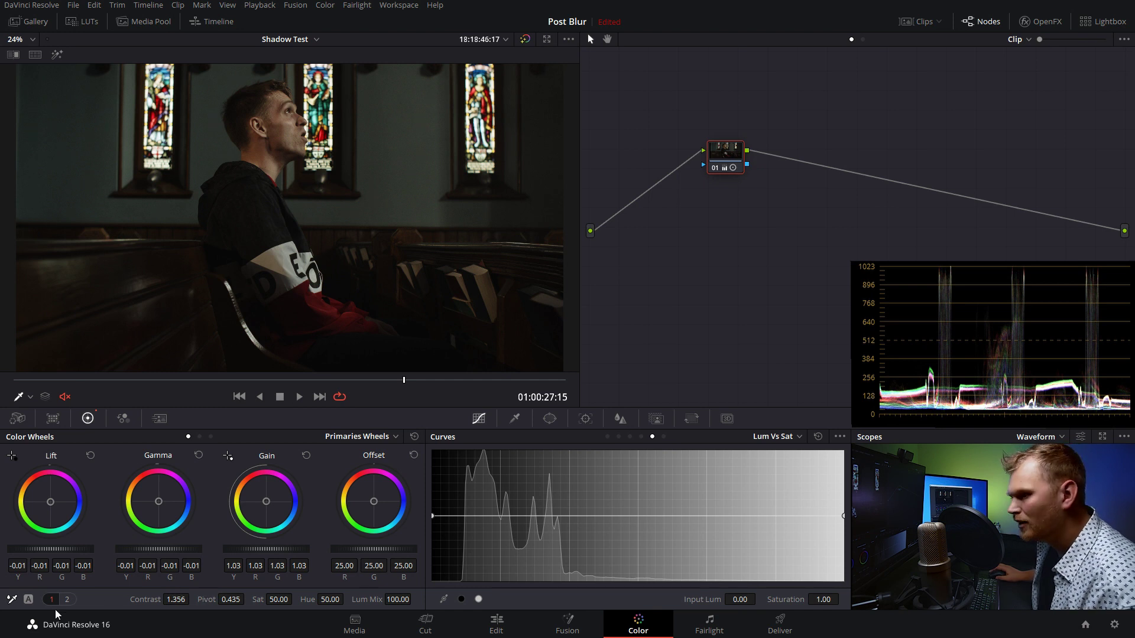
# White-balance to Temp -111.9, set Tint to 8.91, and add serial node 02.
pyautogui.click(13, 599)
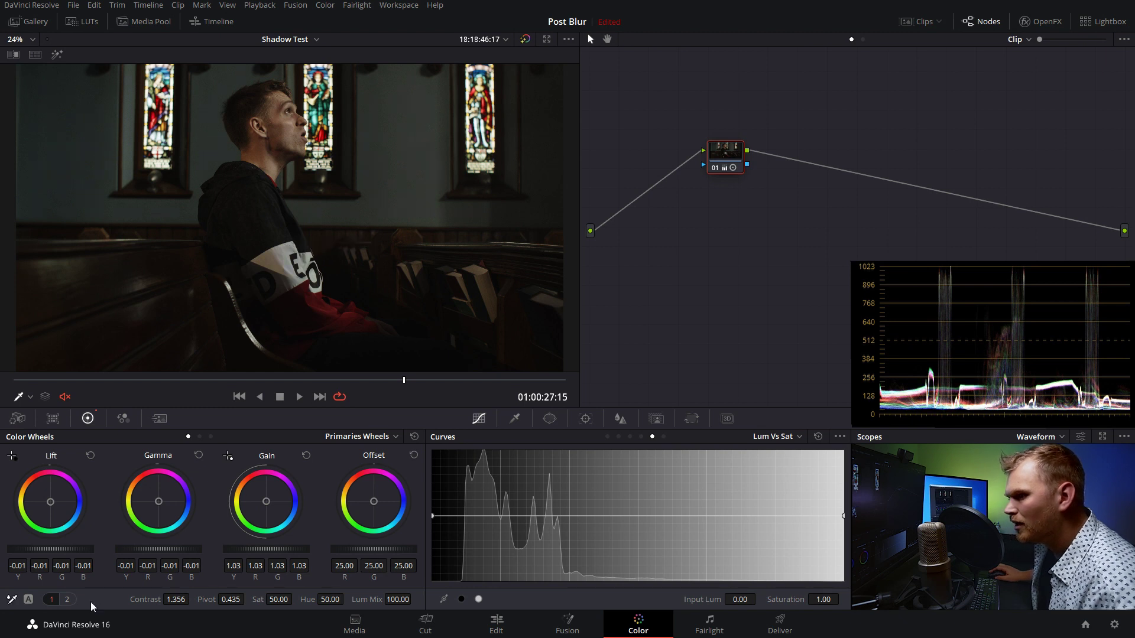
pyautogui.click(66, 599)
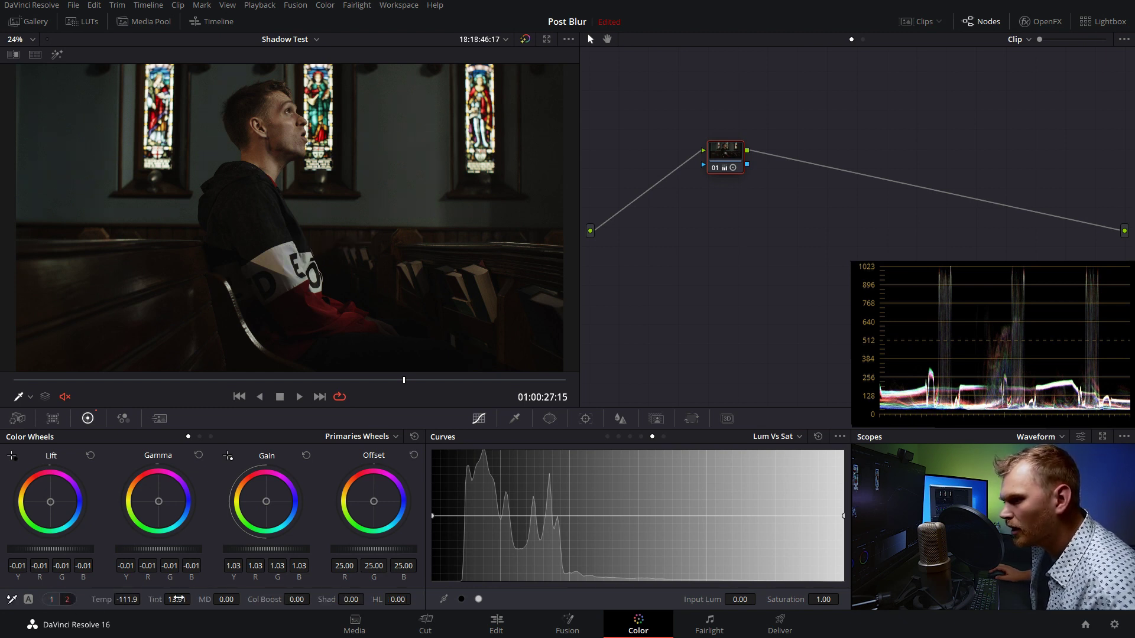
pyautogui.moveTo(193, 597); pyautogui.dragTo(724, 617)
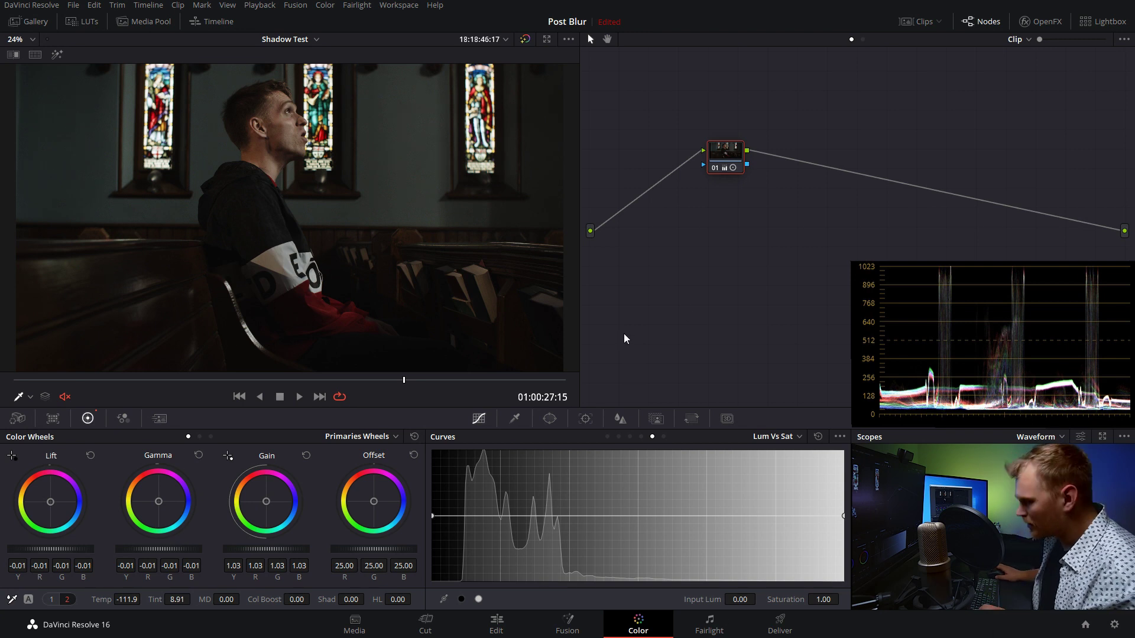
pyautogui.hotkey('alt', 's')
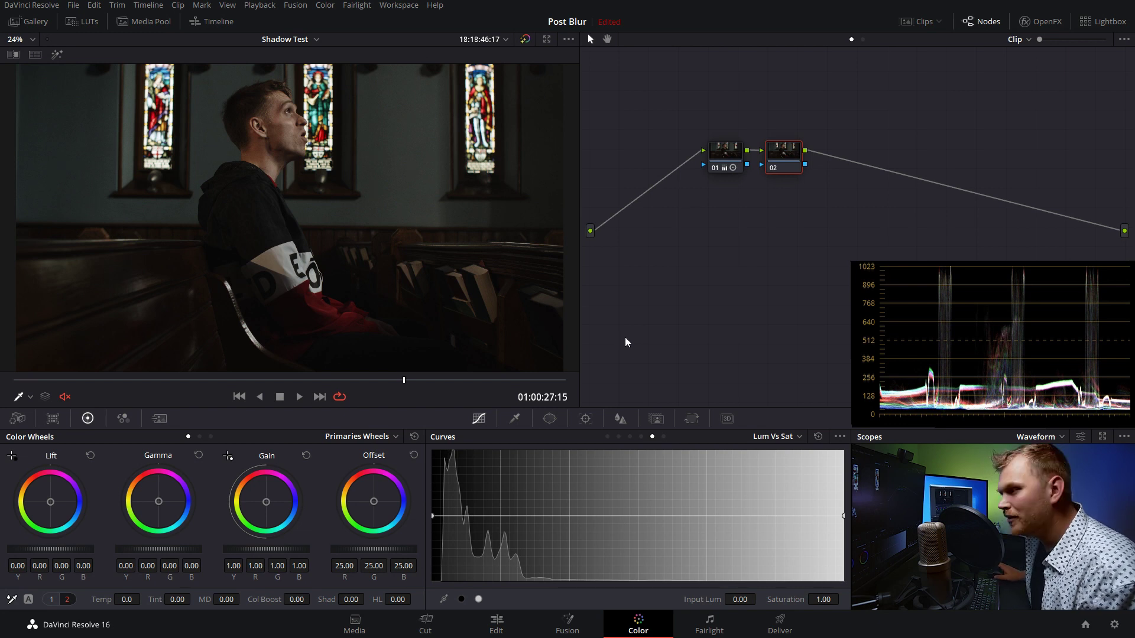
# Key the man's face skin tone with hue width 7.4 and luminance low 52.8, shown as highlight matte.
pyautogui.click(514, 418)
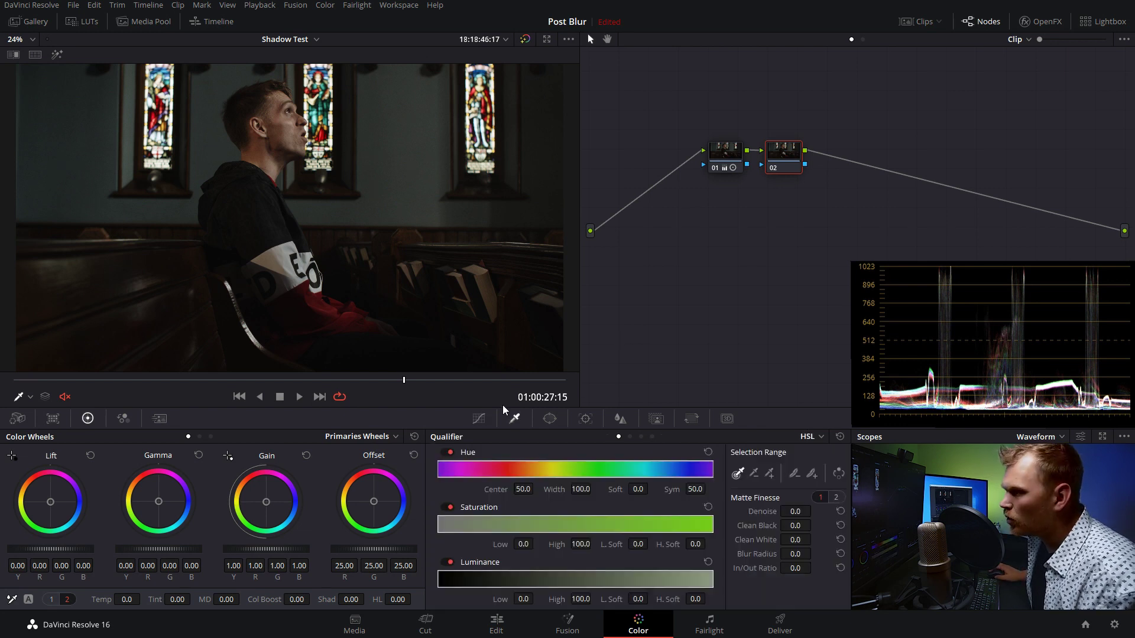
pyautogui.click(279, 111)
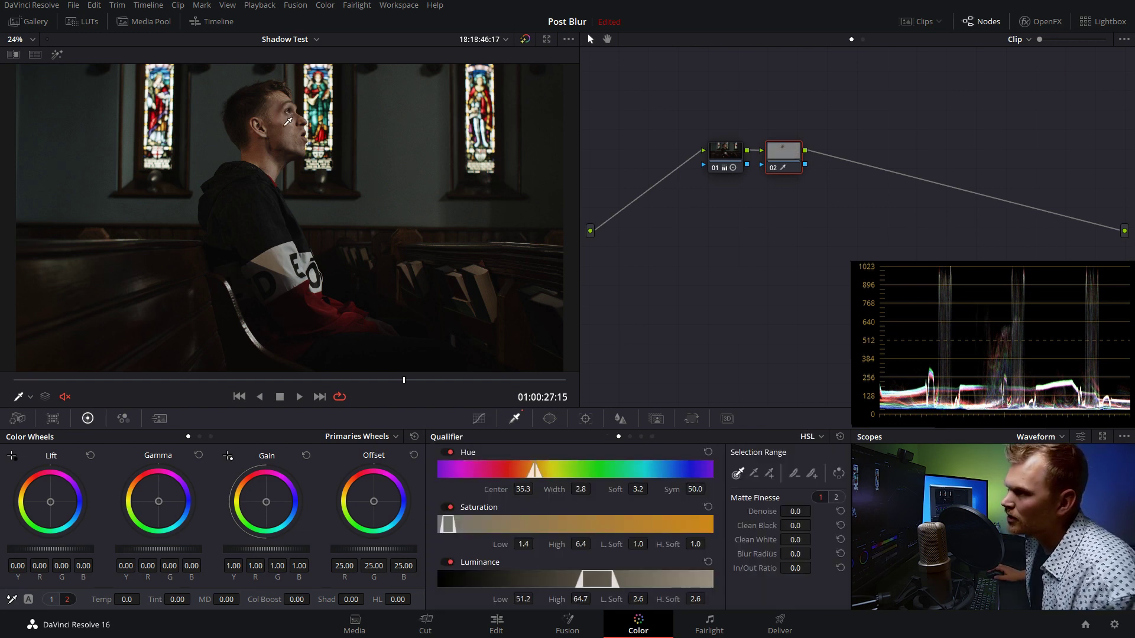
pyautogui.click(57, 54)
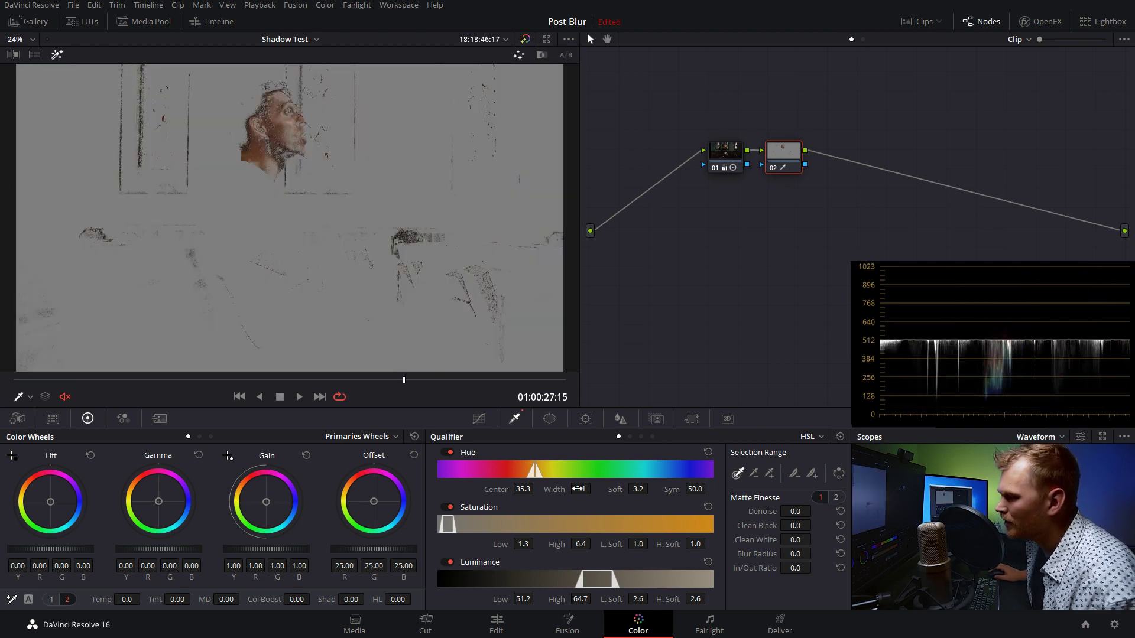
pyautogui.moveTo(577, 488); pyautogui.dragTo(578, 489)
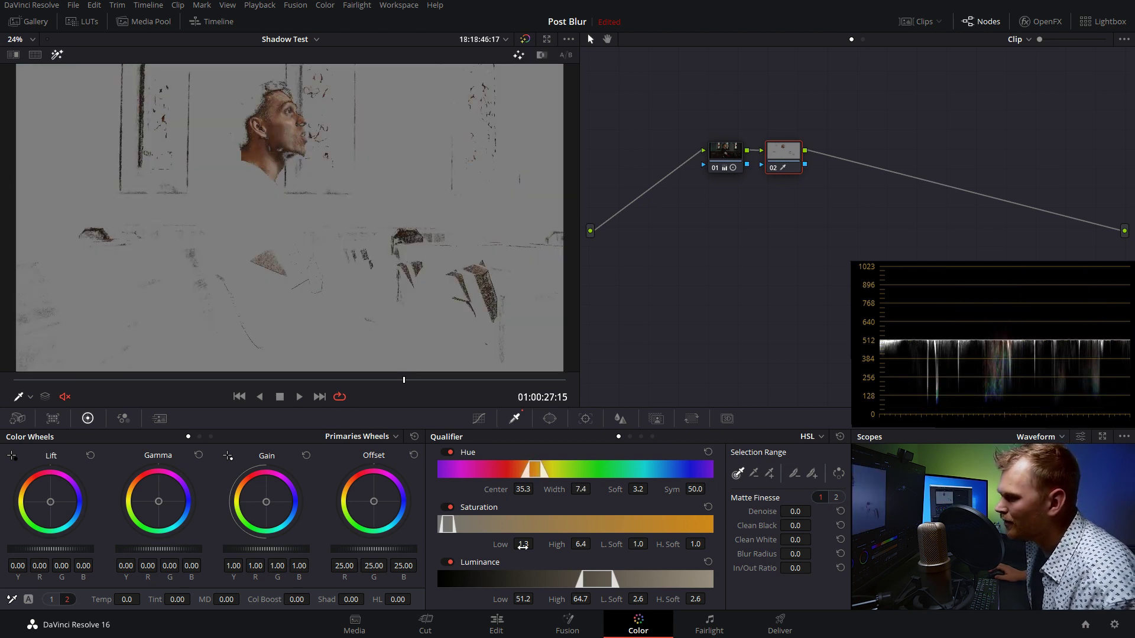
pyautogui.moveTo(523, 599); pyautogui.dragTo(526, 598)
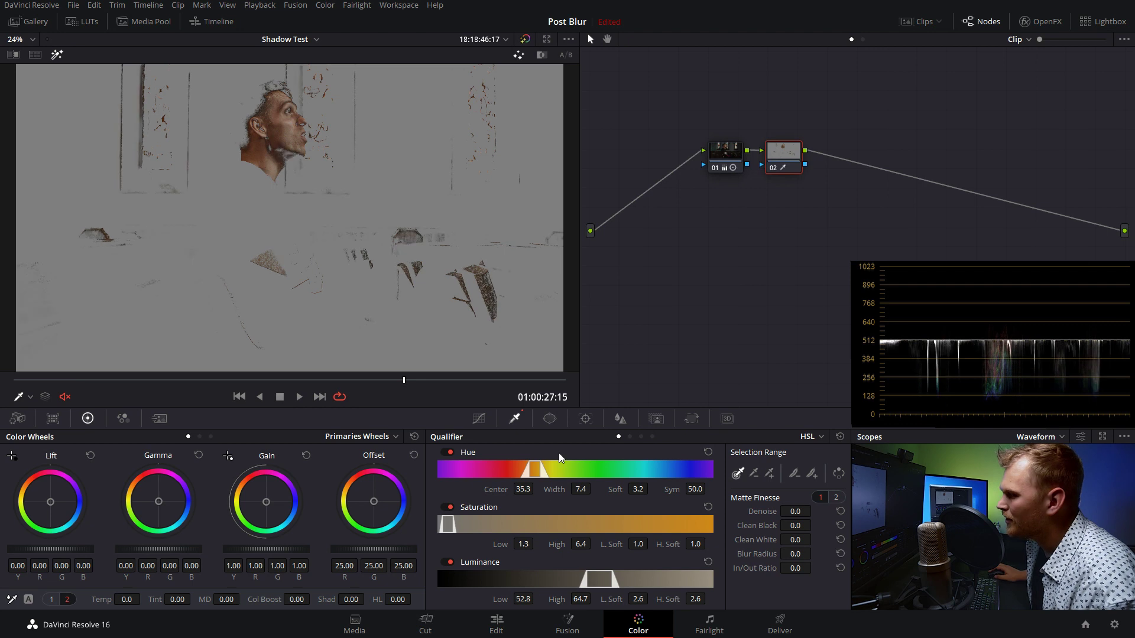
# Place and size a circular window around the man's head on node 02.
pyautogui.click(550, 419)
pyautogui.click(452, 513)
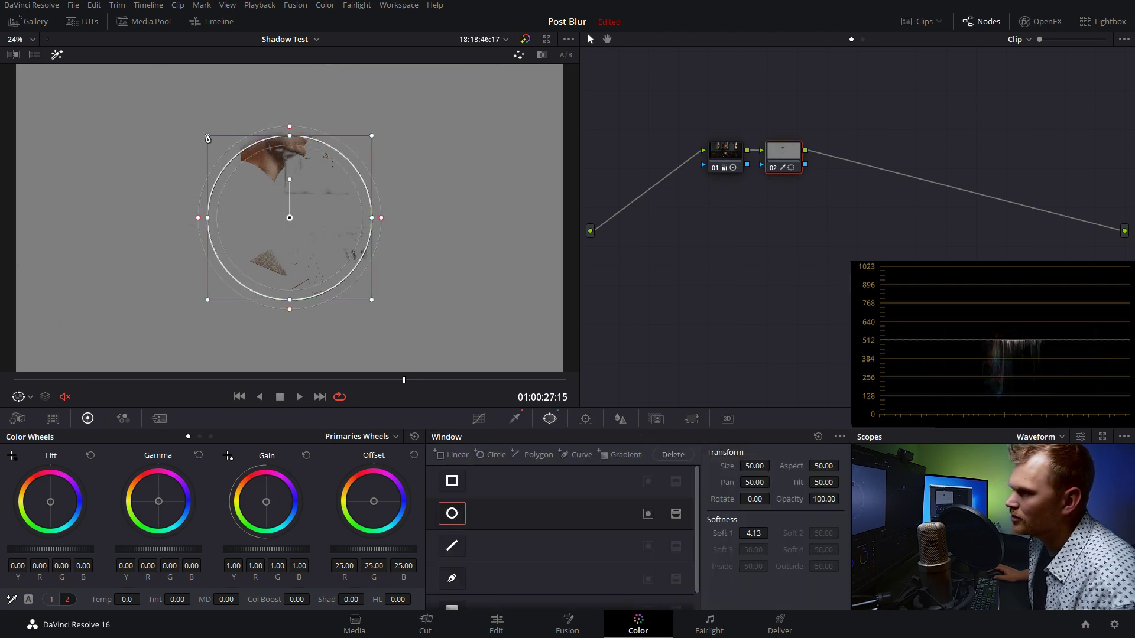
pyautogui.moveTo(208, 138); pyautogui.dragTo(249, 177)
pyautogui.moveTo(289, 218); pyautogui.dragTo(275, 131)
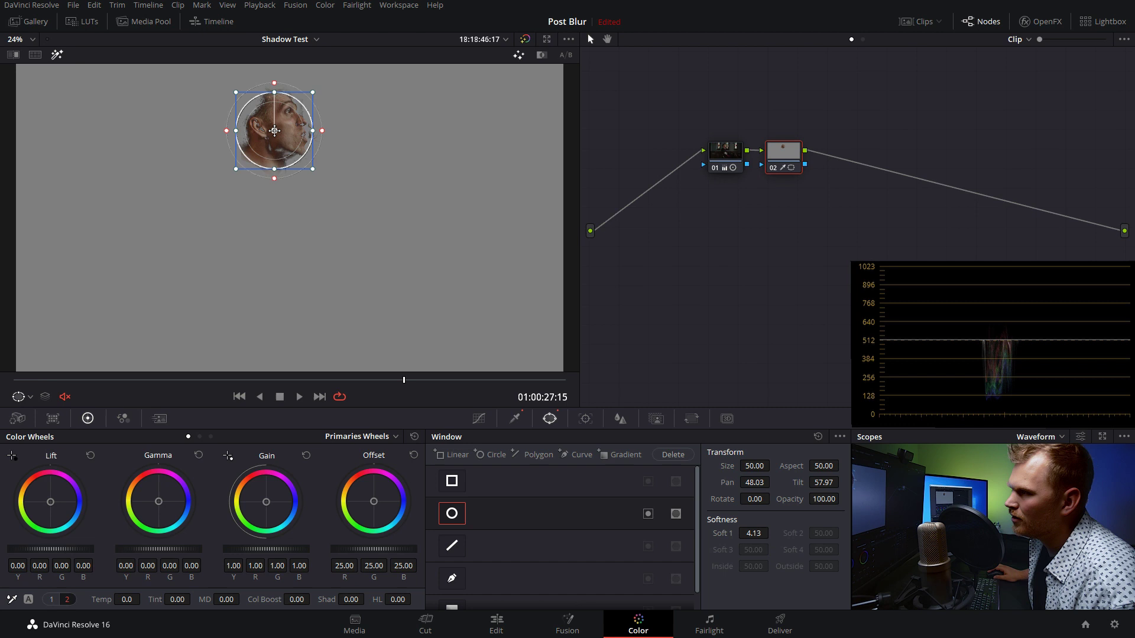
pyautogui.moveTo(313, 169); pyautogui.dragTo(325, 180)
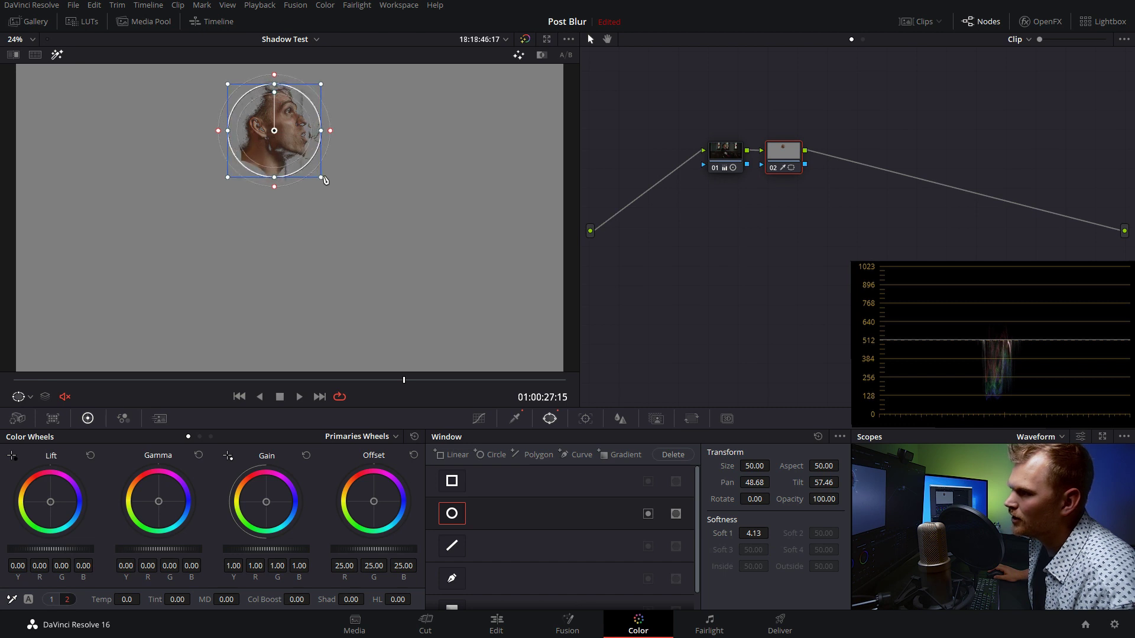
pyautogui.moveTo(404, 380); pyautogui.dragTo(2, 322)
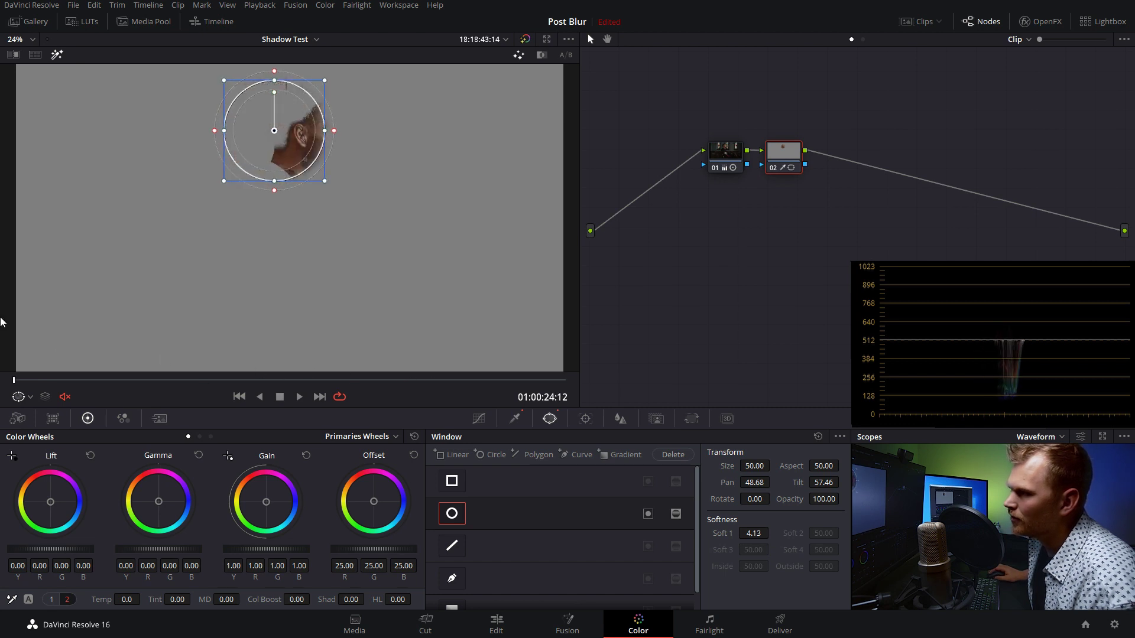
pyautogui.moveTo(266, 128); pyautogui.dragTo(303, 141)
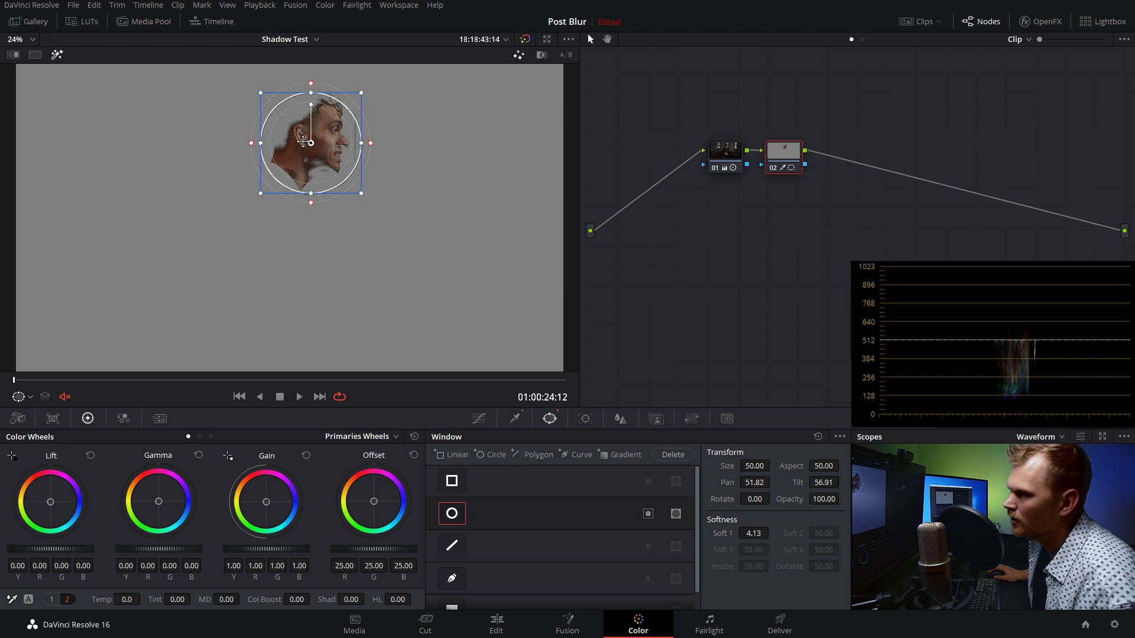
pyautogui.moveTo(361, 93); pyautogui.dragTo(367, 87)
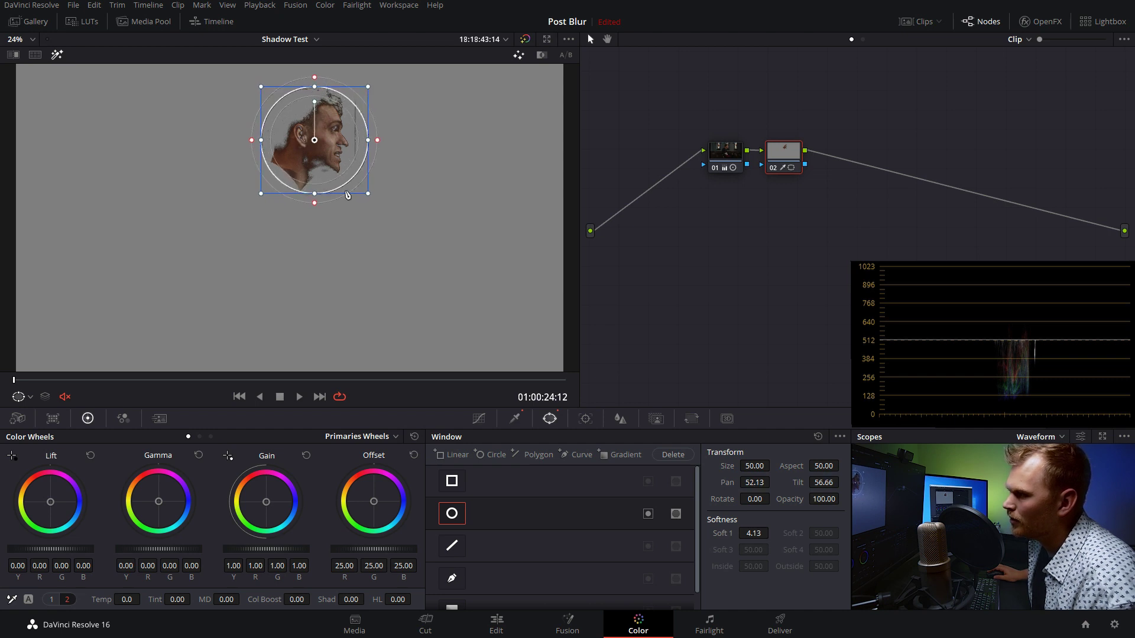
# Track the circle window forward and scrub back to confirm it follows the face.
pyautogui.click(585, 418)
pyautogui.click(497, 459)
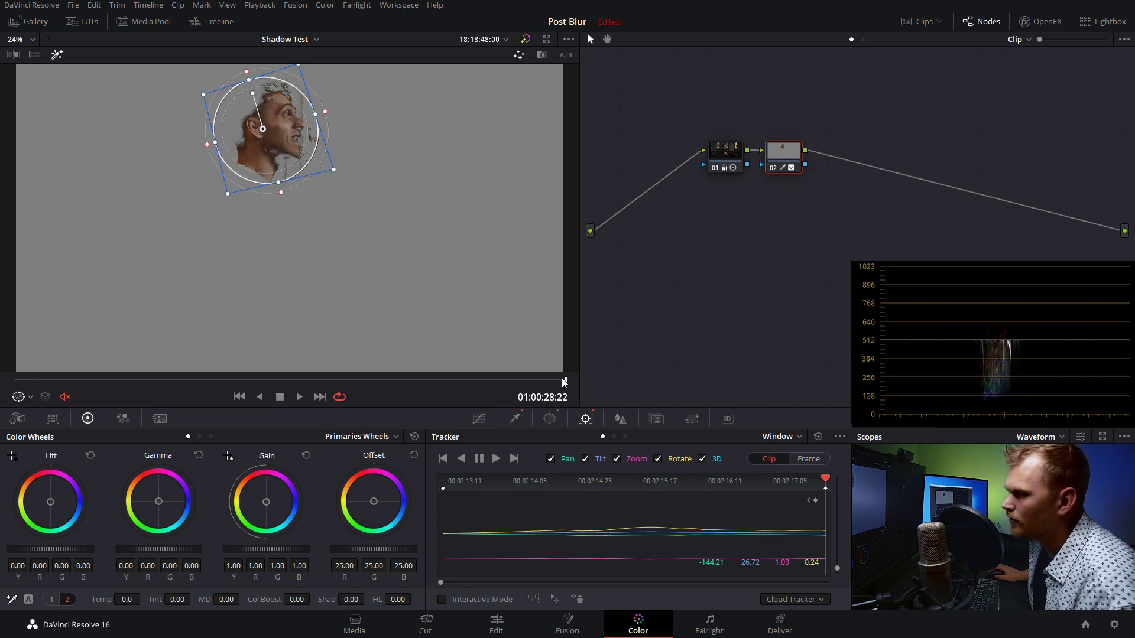
pyautogui.moveTo(563, 381); pyautogui.dragTo(248, 381)
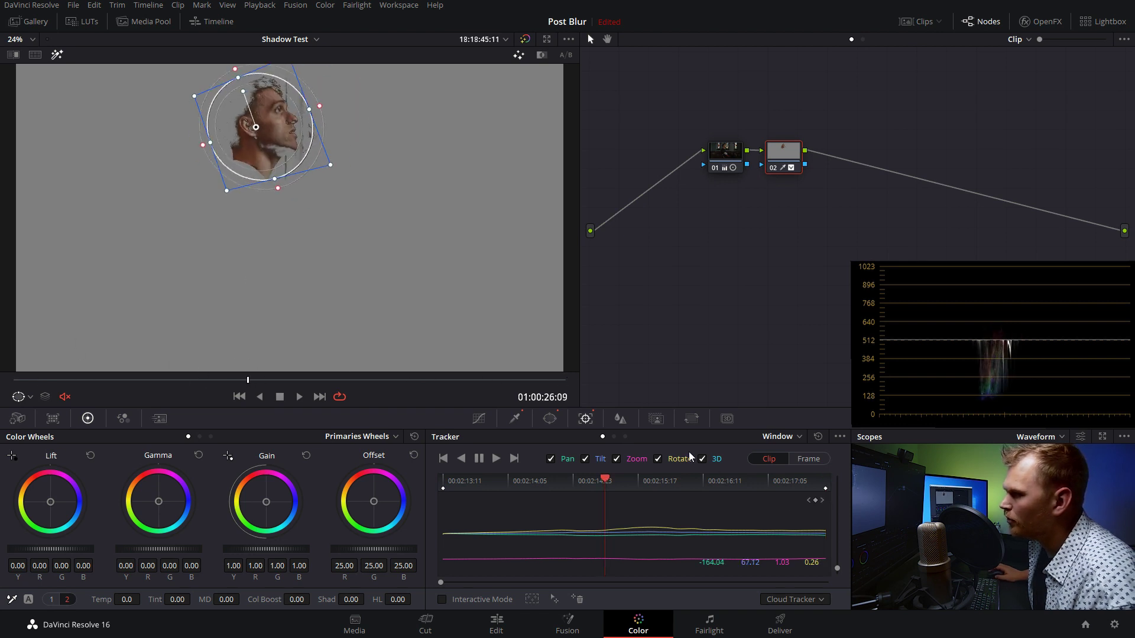
# Refine the face key to hue width 6.2, Denoise 12.9 and Clean Black 6.9, then leave highlight view.
pyautogui.click(512, 418)
pyautogui.moveTo(582, 489); pyautogui.dragTo(627, 544)
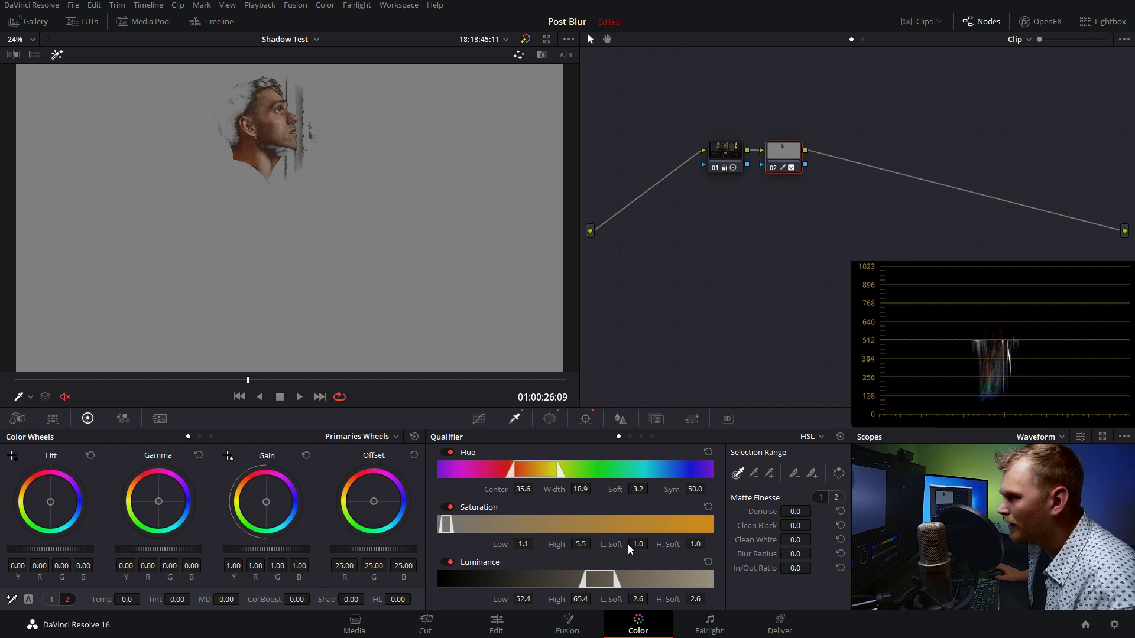
pyautogui.moveTo(814, 511); pyautogui.dragTo(815, 525)
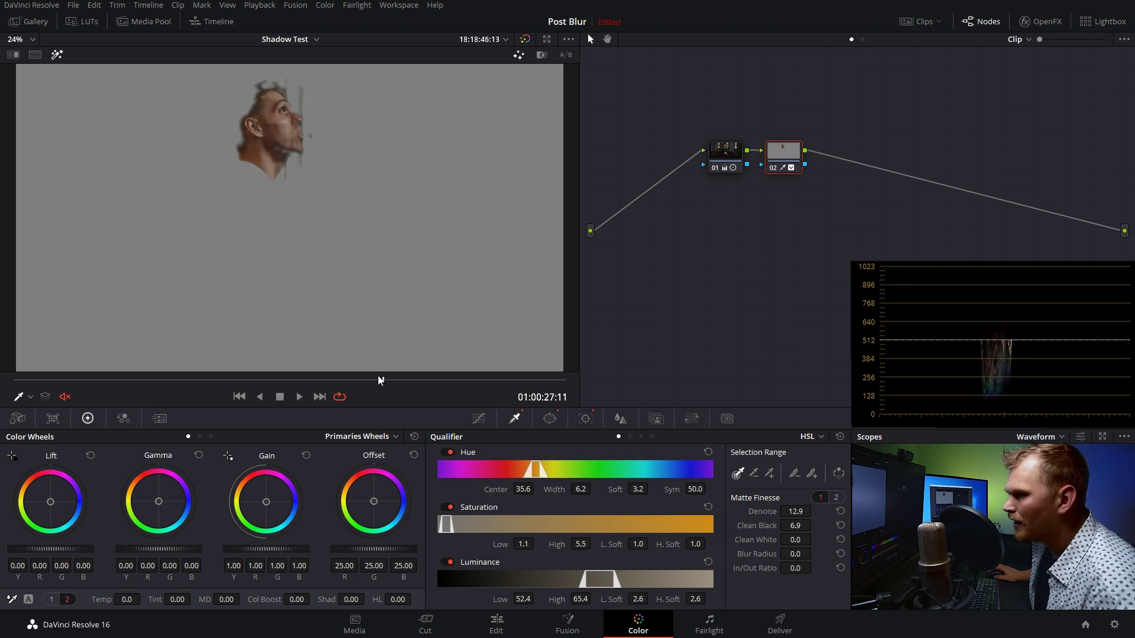
pyautogui.moveTo(380, 380); pyautogui.dragTo(232, 354)
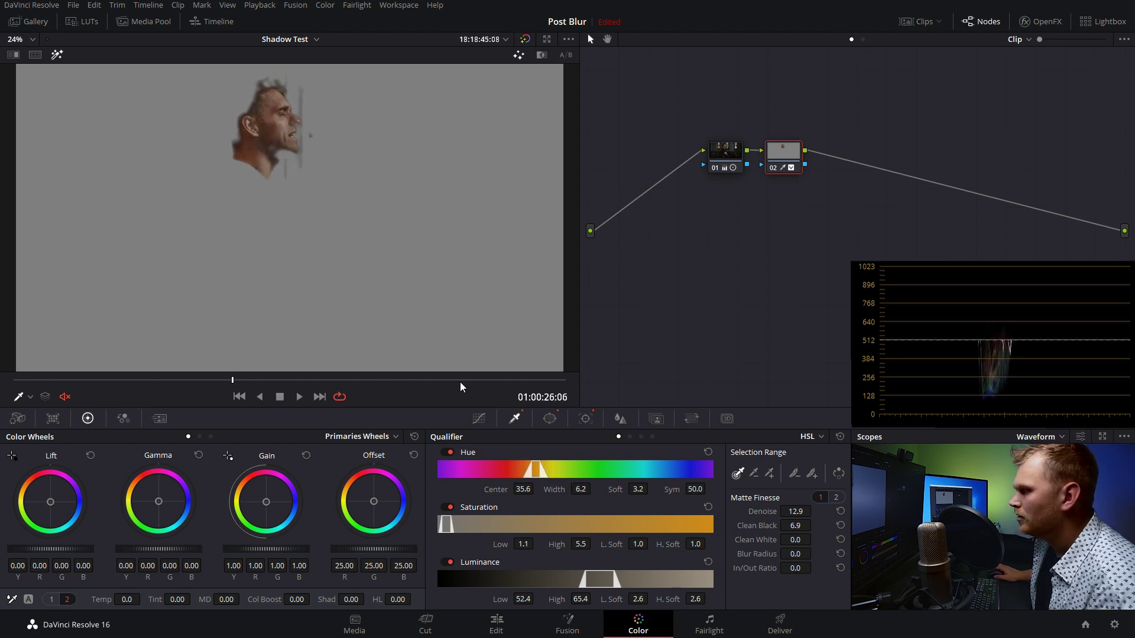
pyautogui.click(57, 55)
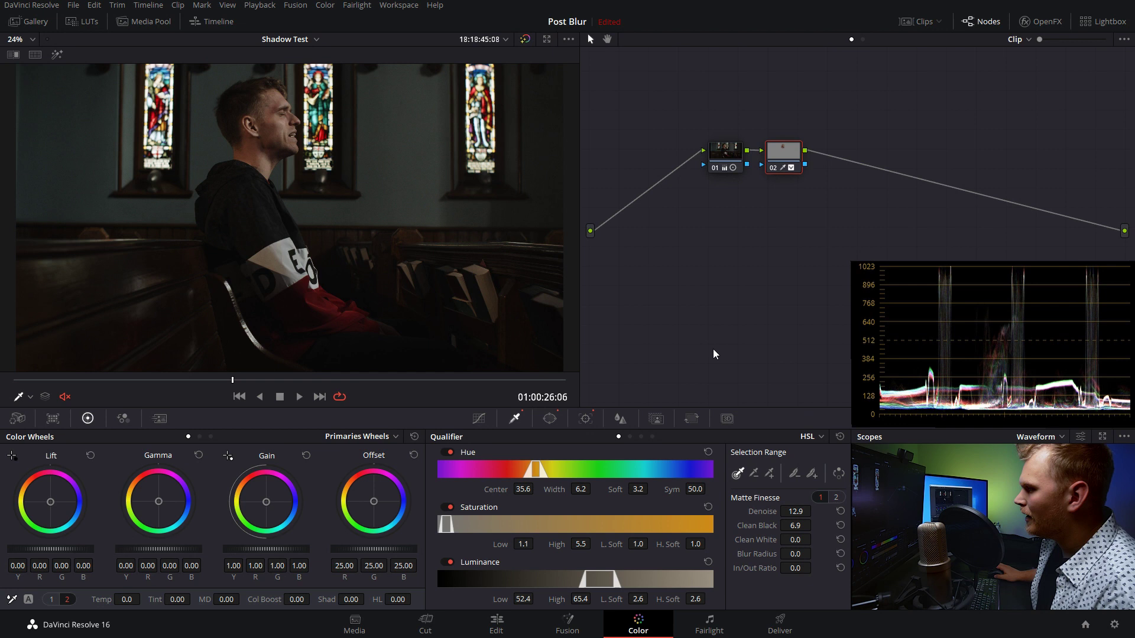
# Add serial node 03 and parallel node 05 with a mixer, feeding node 02's key into node 05.
pyautogui.moveTo(233, 380); pyautogui.dragTo(336, 379)
pyautogui.hotkey('alt', 's')
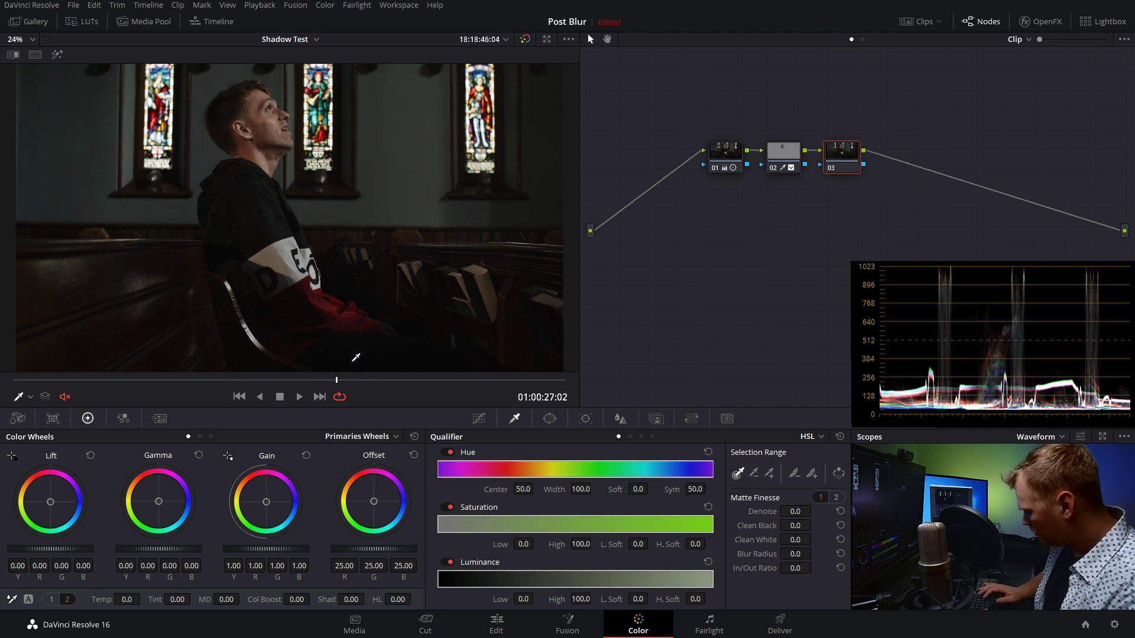
pyautogui.hotkey('alt', 'p')
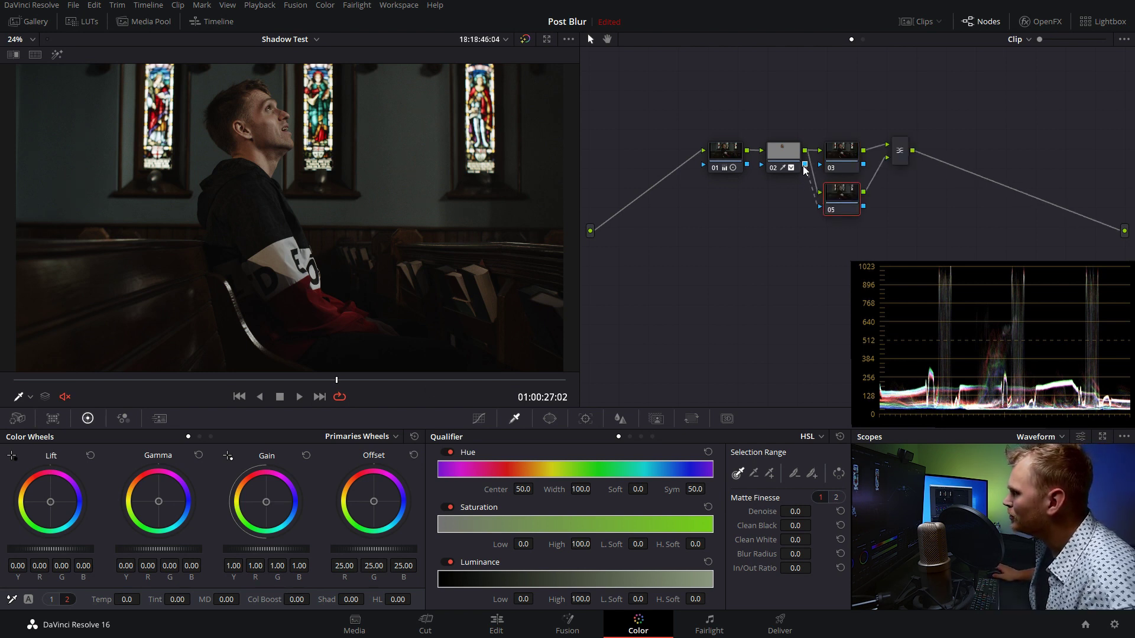
pyautogui.moveTo(819, 207); pyautogui.dragTo(760, 162)
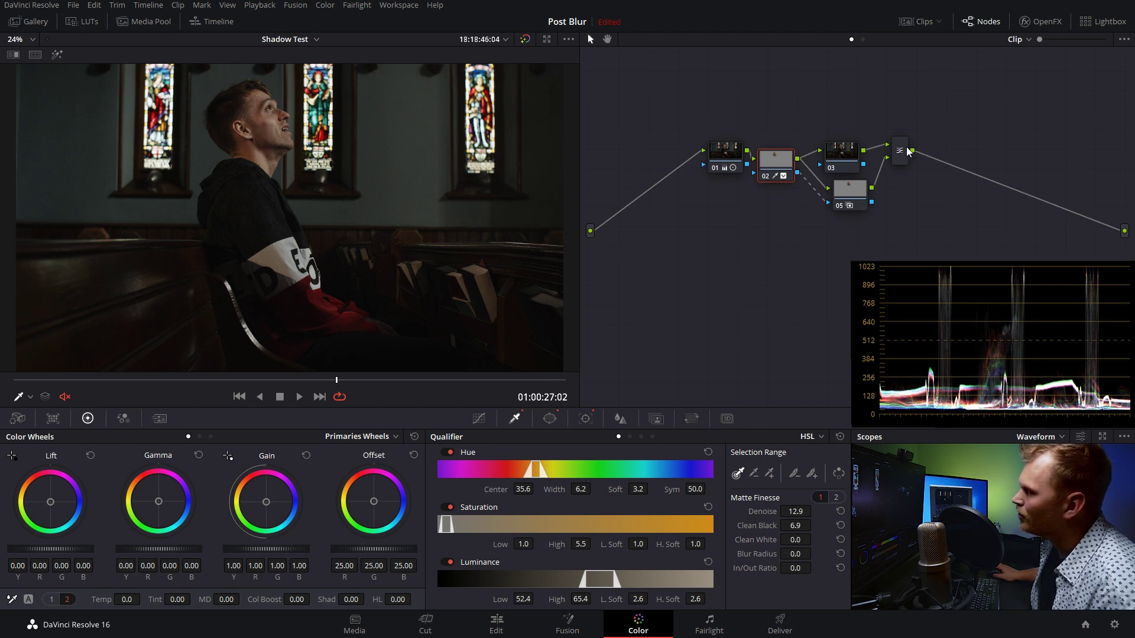
pyautogui.moveTo(848, 192)
pyautogui.mouseDown()
pyautogui.moveTo(852, 217)
pyautogui.moveTo(849, 195)
pyautogui.mouseUp()
pyautogui.click(842, 156)
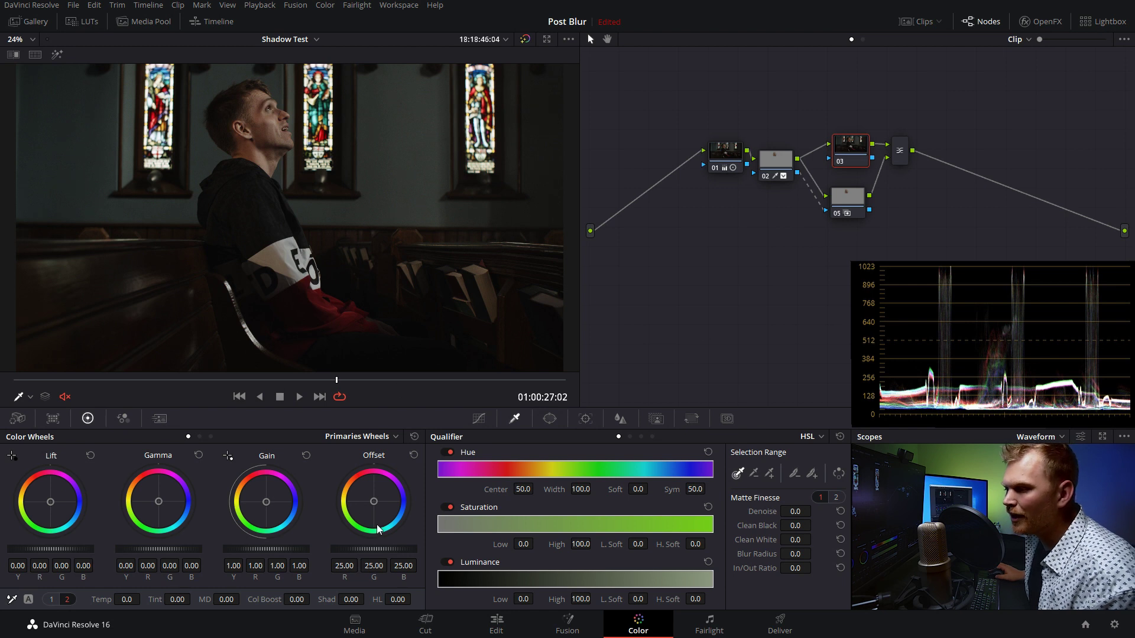
# Show the primaries as channel bars and review the Color menu's printer light hotkeys.
pyautogui.click(199, 440)
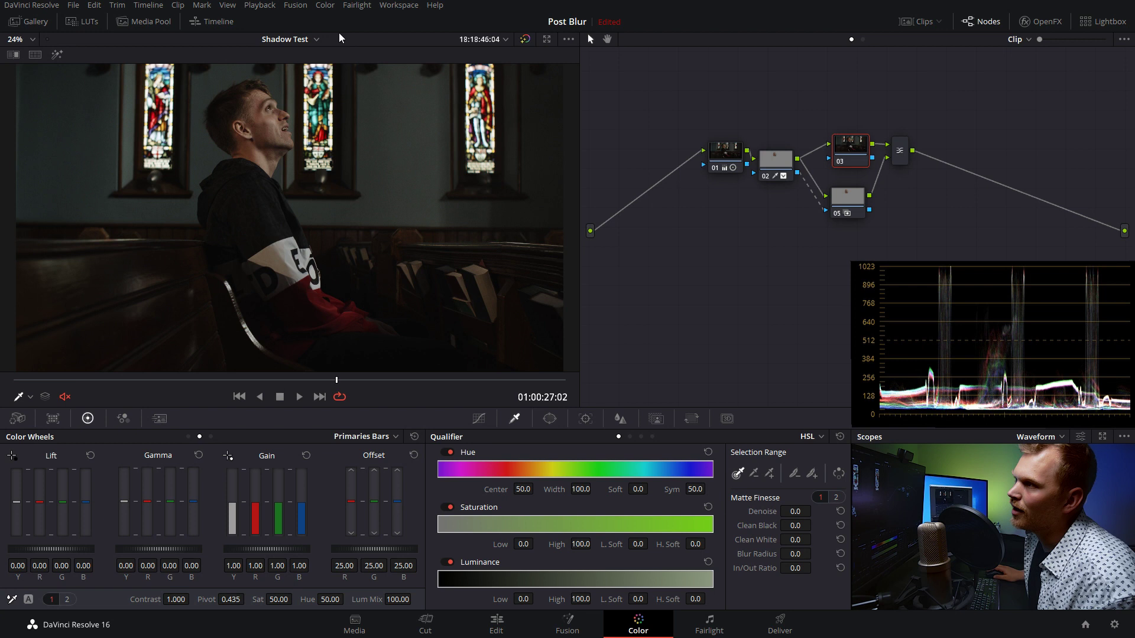
pyautogui.click(327, 5)
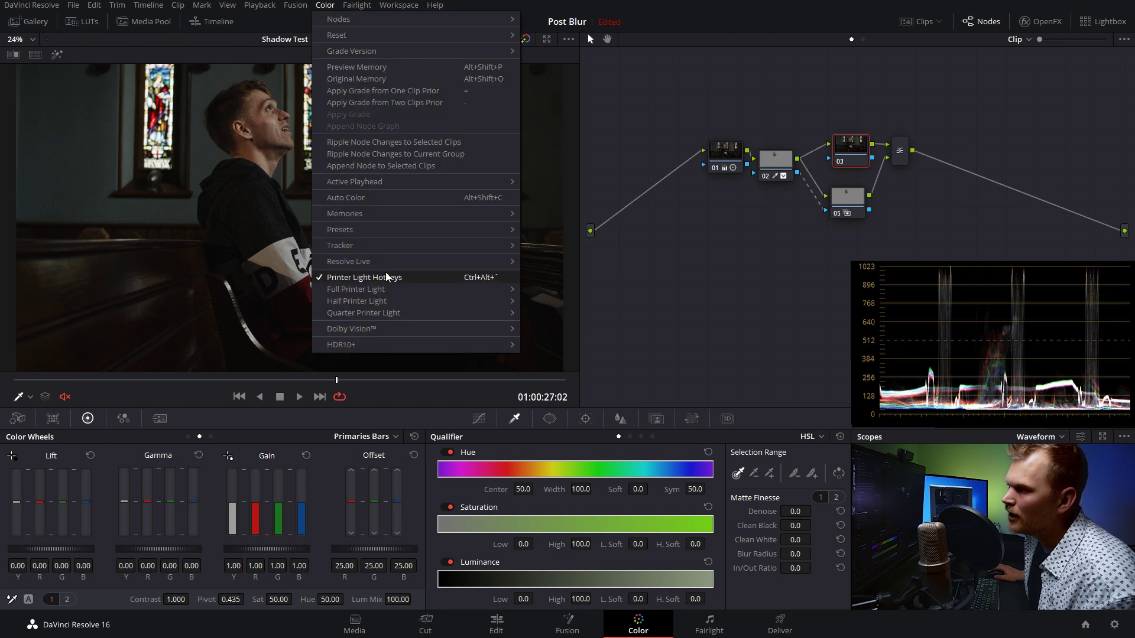
pyautogui.click(656, 294)
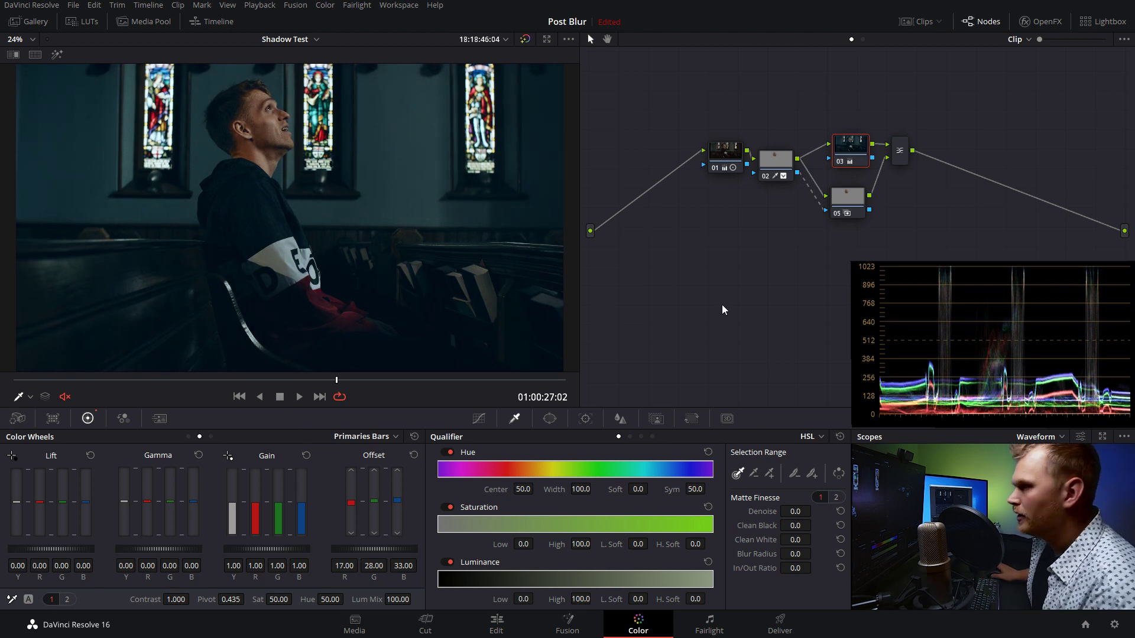
# Return to an earlier frame, then select and reposition node 02 in the graph.
pyautogui.moveTo(332, 379); pyautogui.dragTo(228, 370)
pyautogui.moveTo(769, 164); pyautogui.dragTo(780, 155)
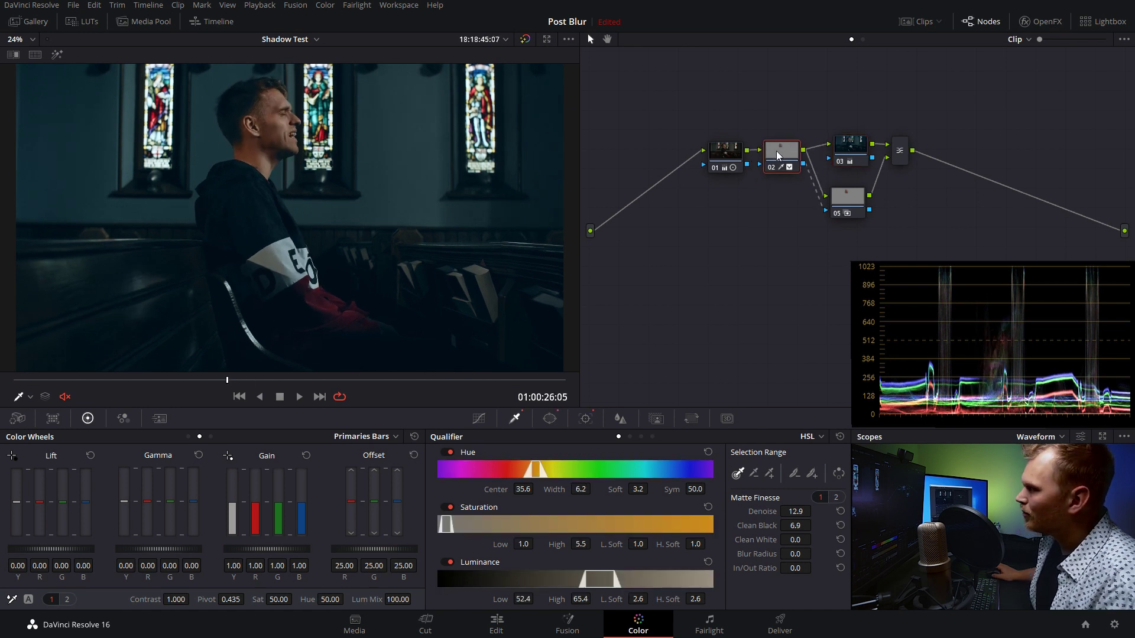
pyautogui.moveTo(778, 155)
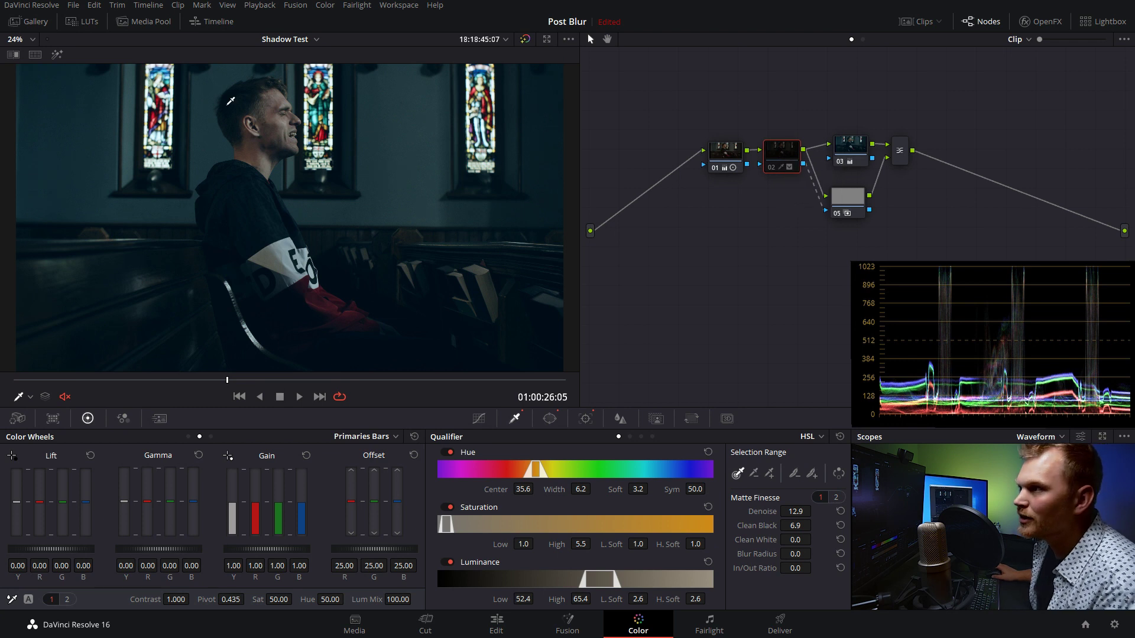
pyautogui.moveTo(781, 155); pyautogui.dragTo(789, 149)
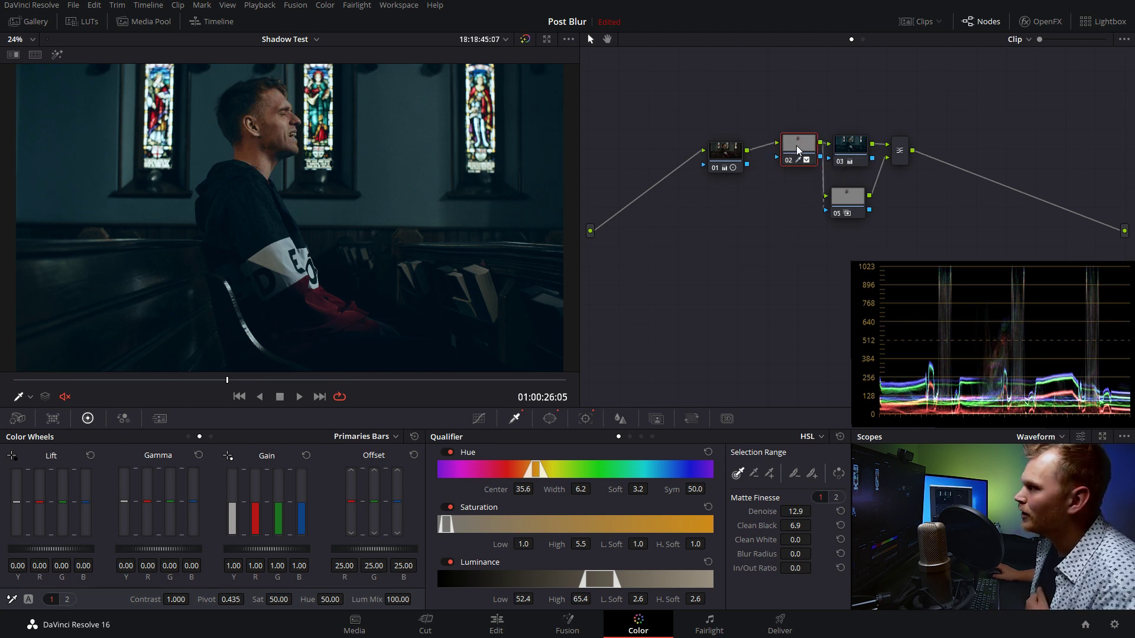
# Lower parallel node 05's key output gain to 0.763.
pyautogui.click(855, 203)
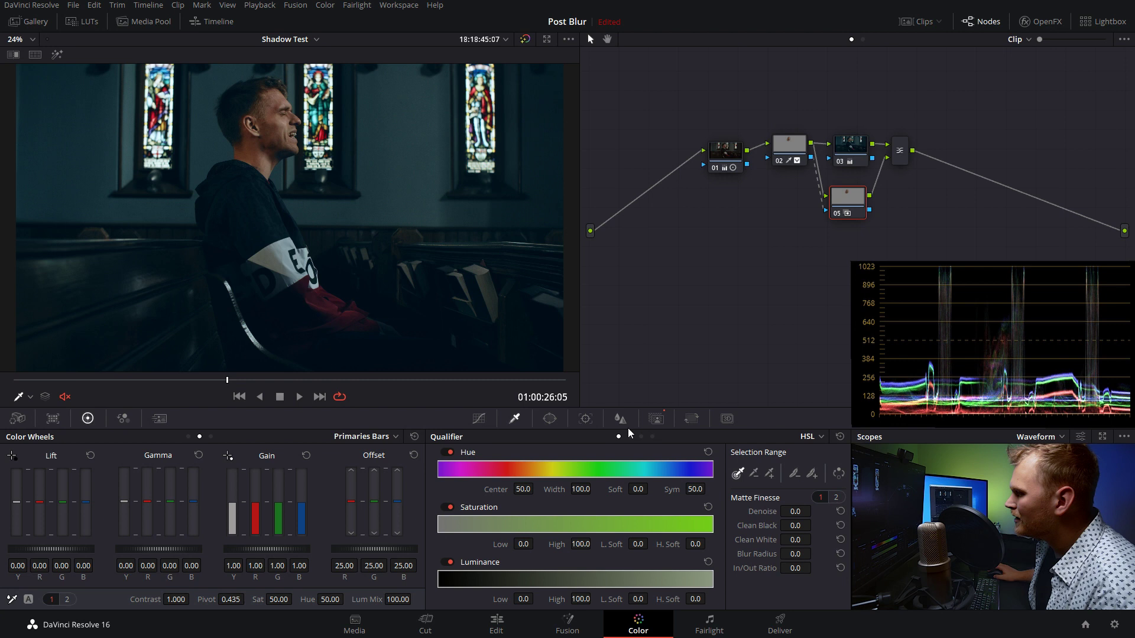
pyautogui.click(657, 419)
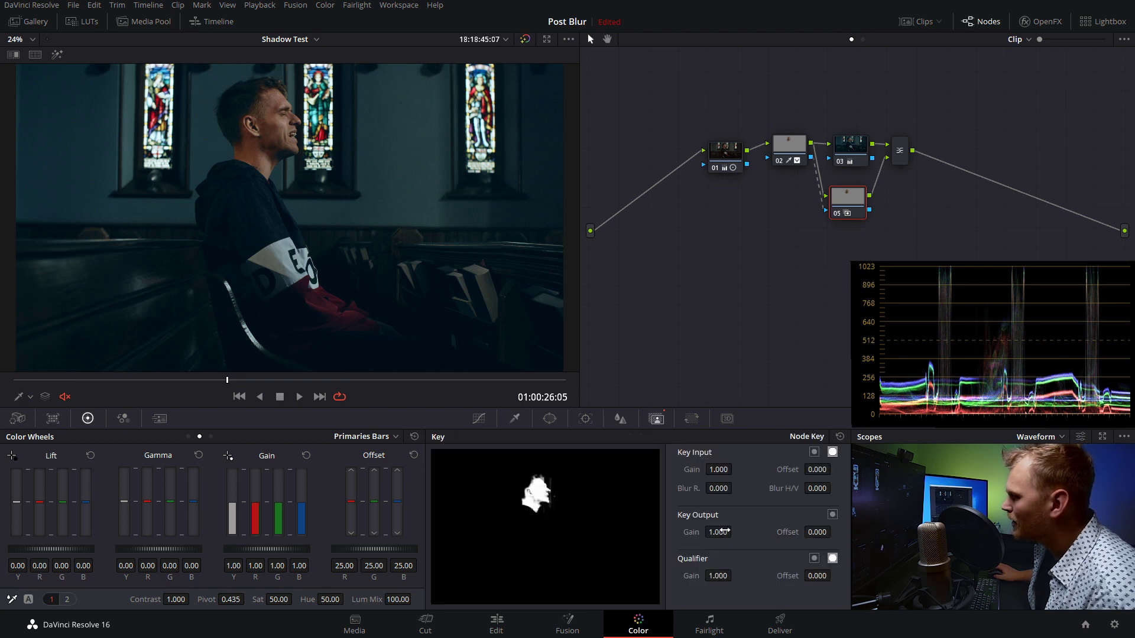
pyautogui.moveTo(717, 532); pyautogui.dragTo(686, 532)
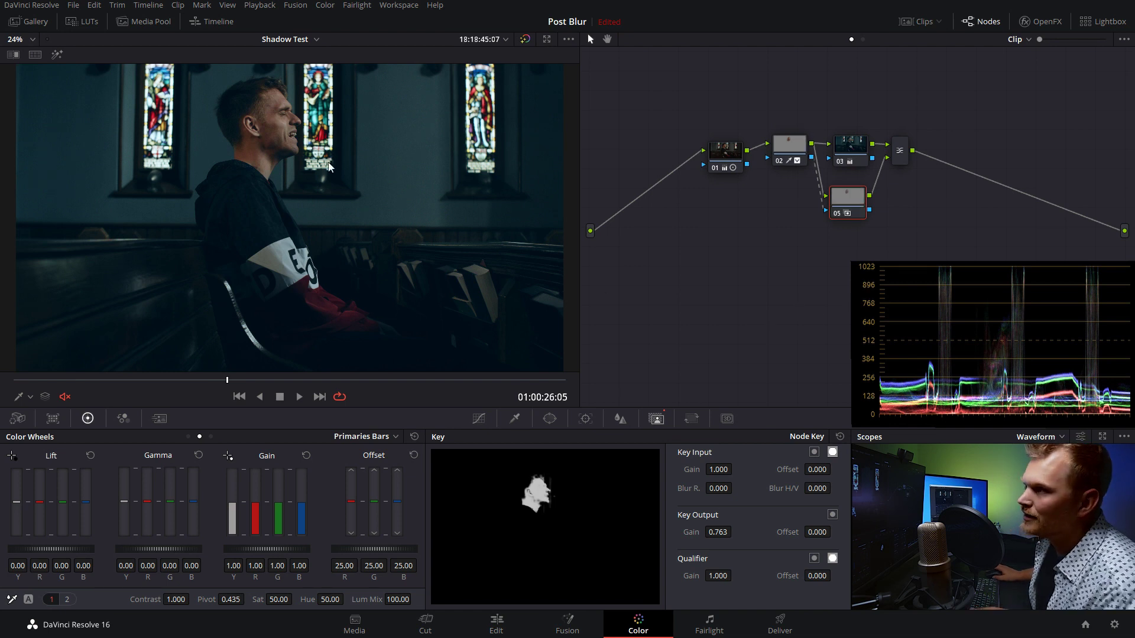
pyautogui.click(900, 151)
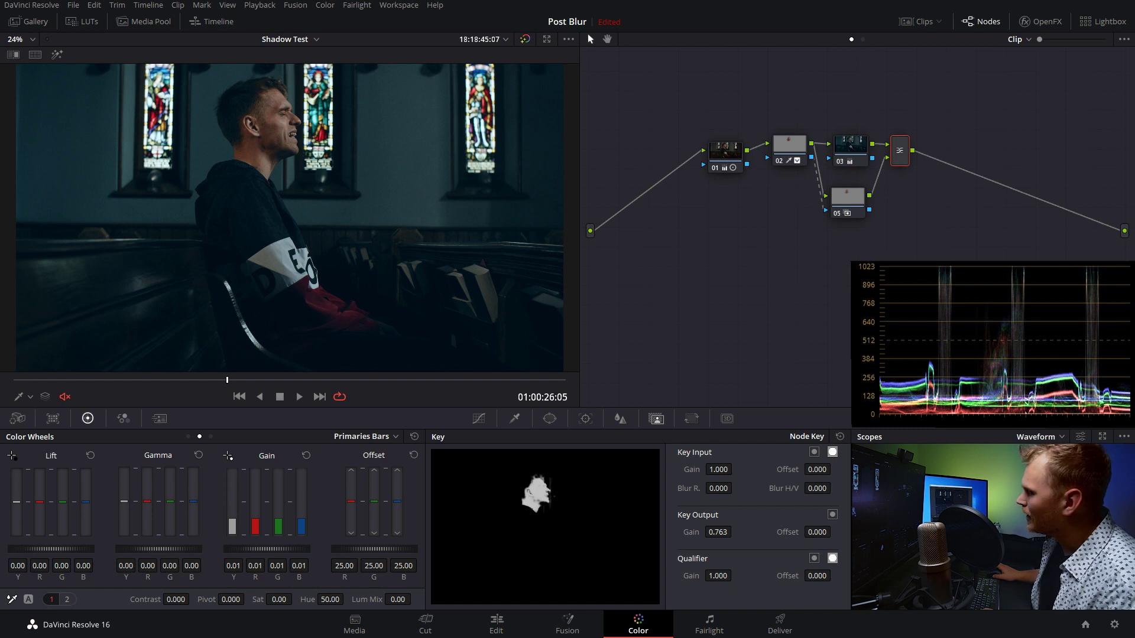
pyautogui.hotkey('alt', 's')
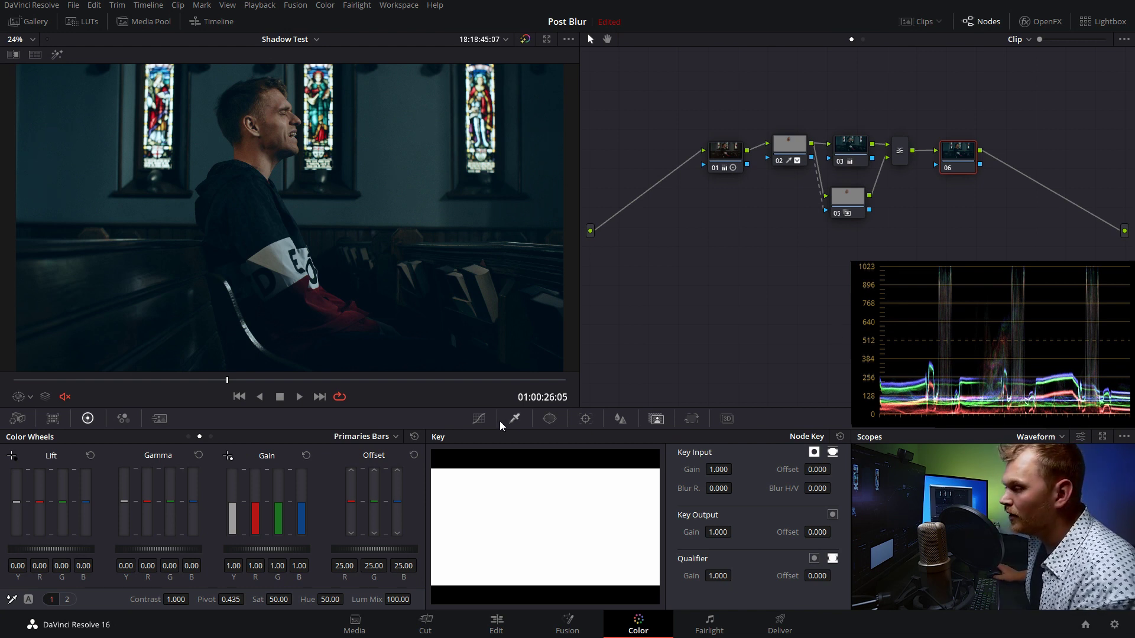
pyautogui.click(479, 419)
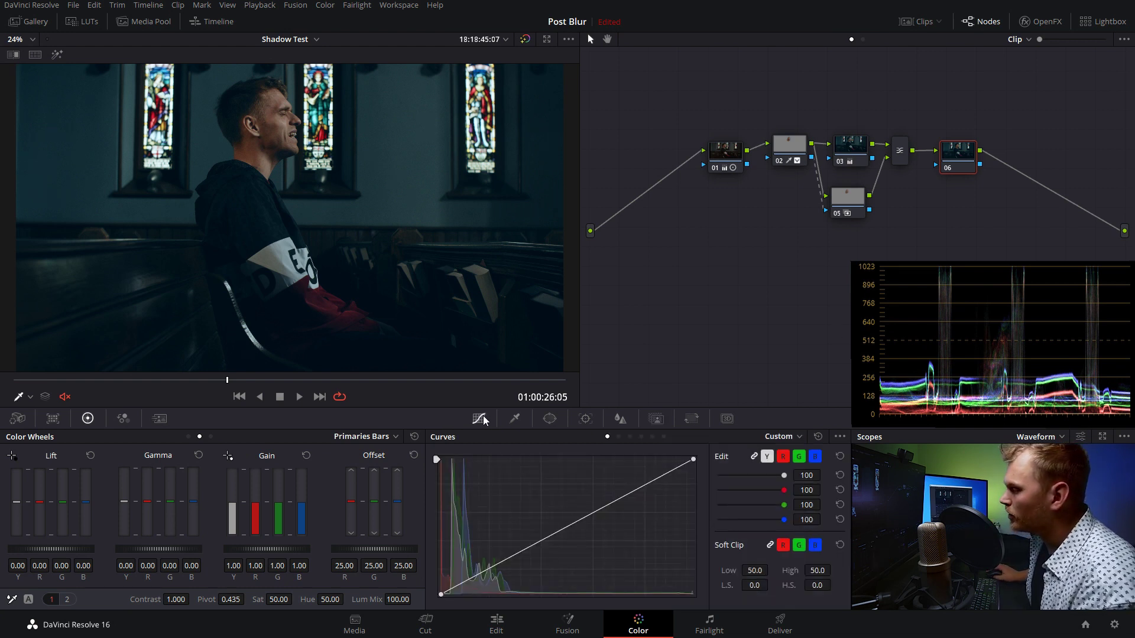
pyautogui.click(652, 437)
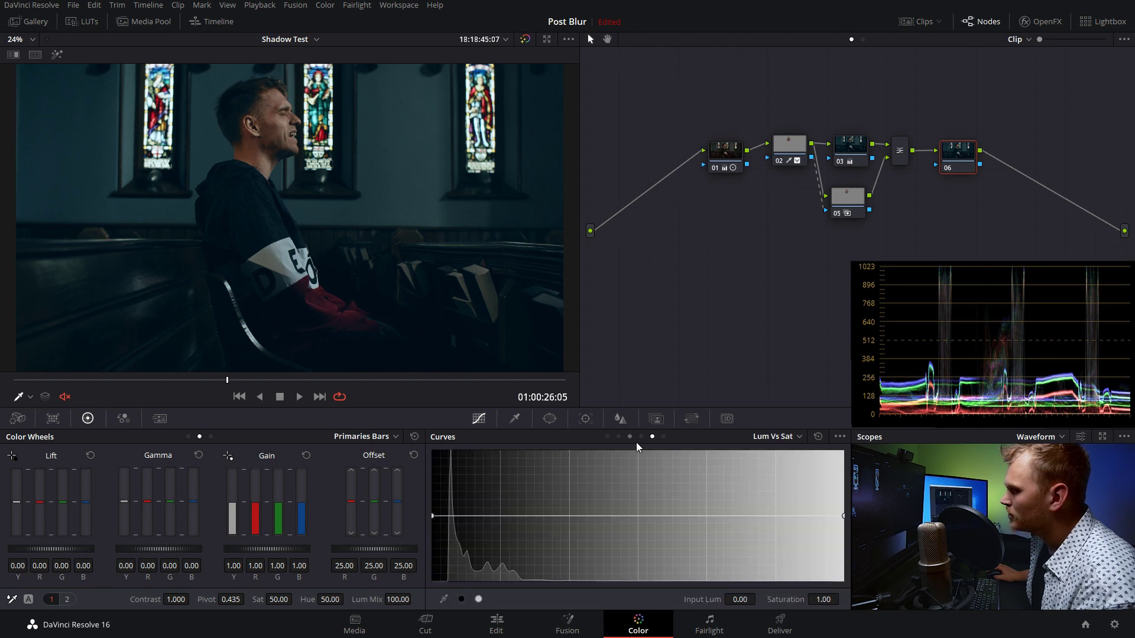
pyautogui.click(509, 516)
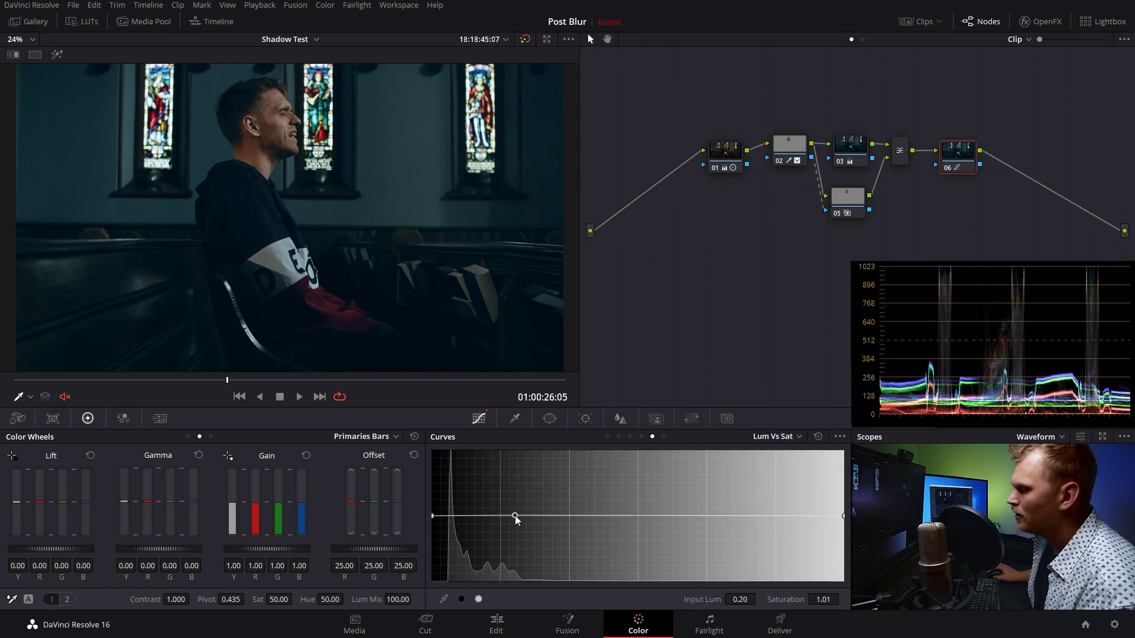
pyautogui.moveTo(515, 516); pyautogui.dragTo(527, 515)
pyautogui.moveTo(432, 516); pyautogui.dragTo(433, 581)
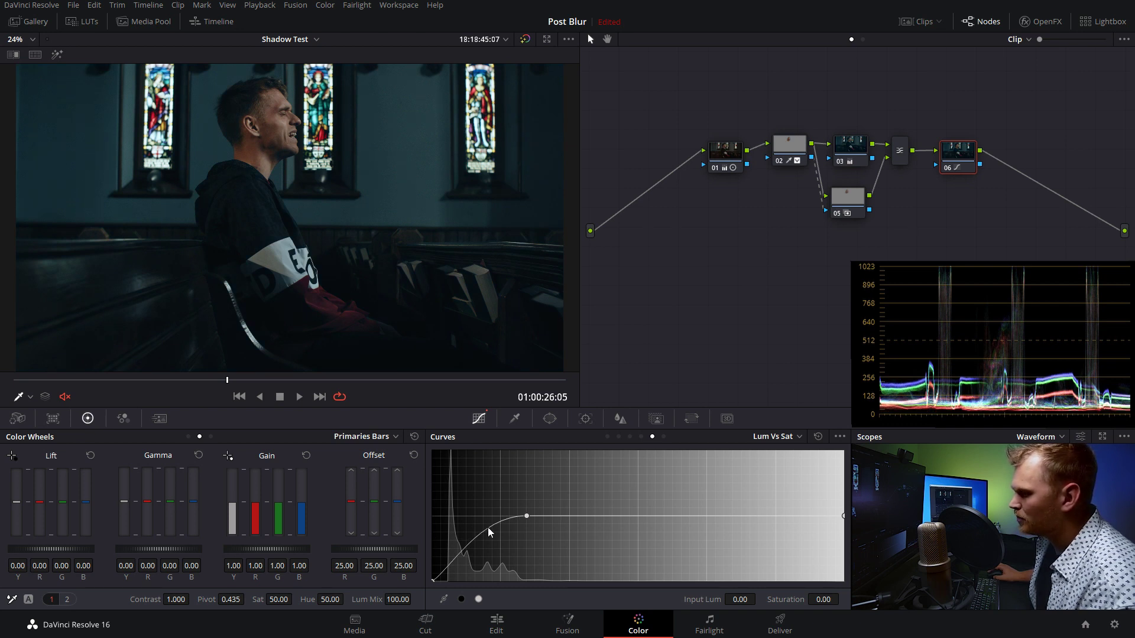
pyautogui.moveTo(488, 529); pyautogui.dragTo(495, 539)
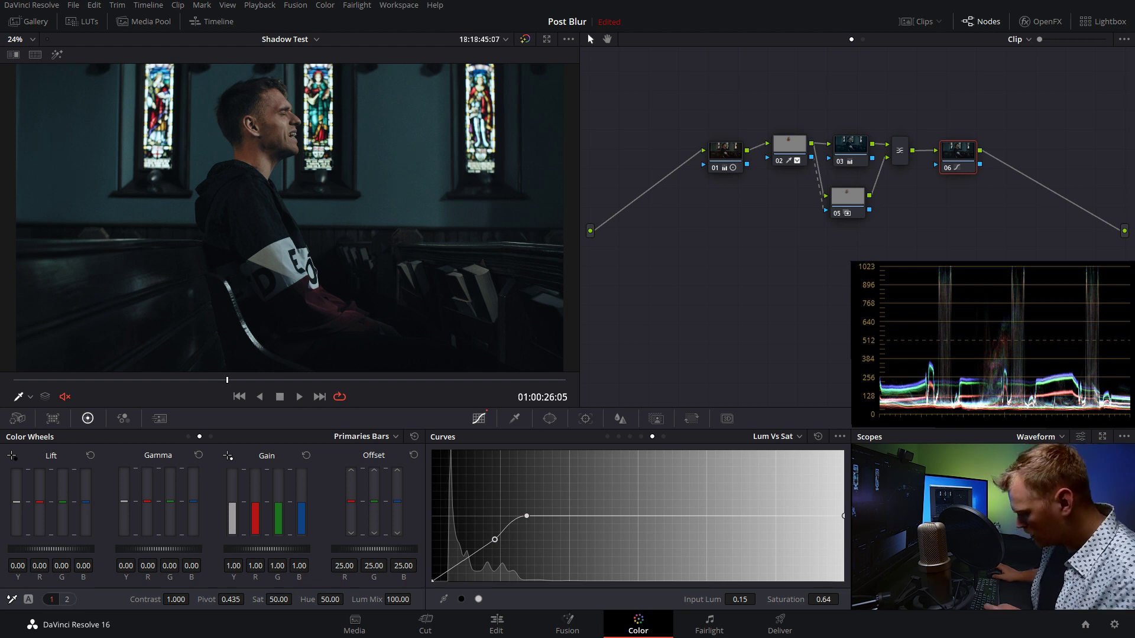
pyautogui.hotkey('ctrl', 'd')
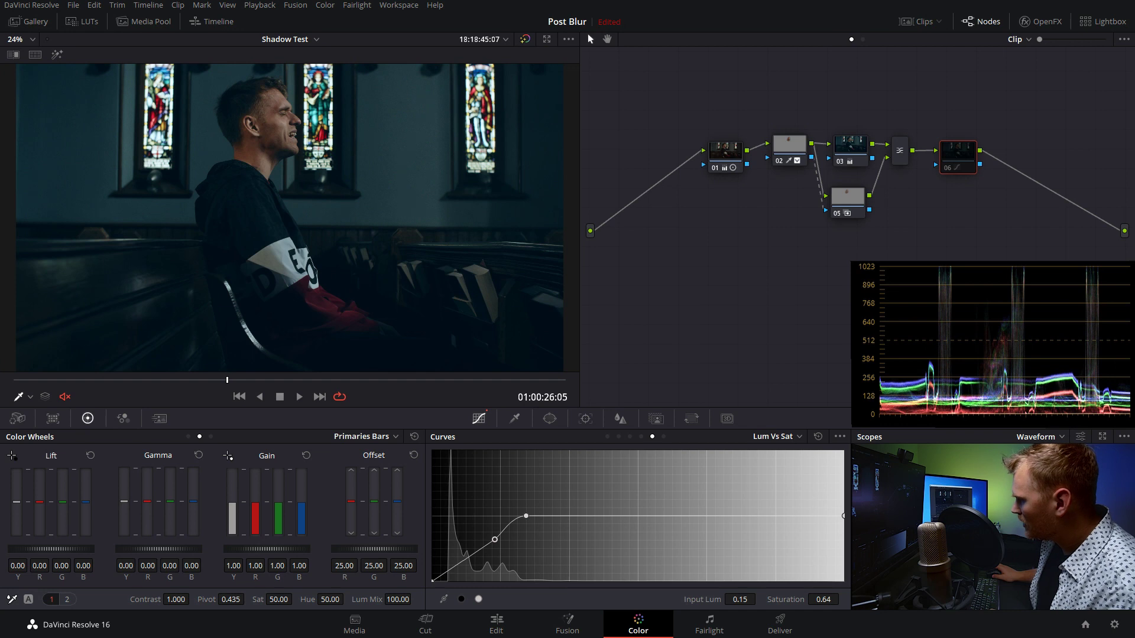
pyautogui.hotkey('ctrl', 'd')
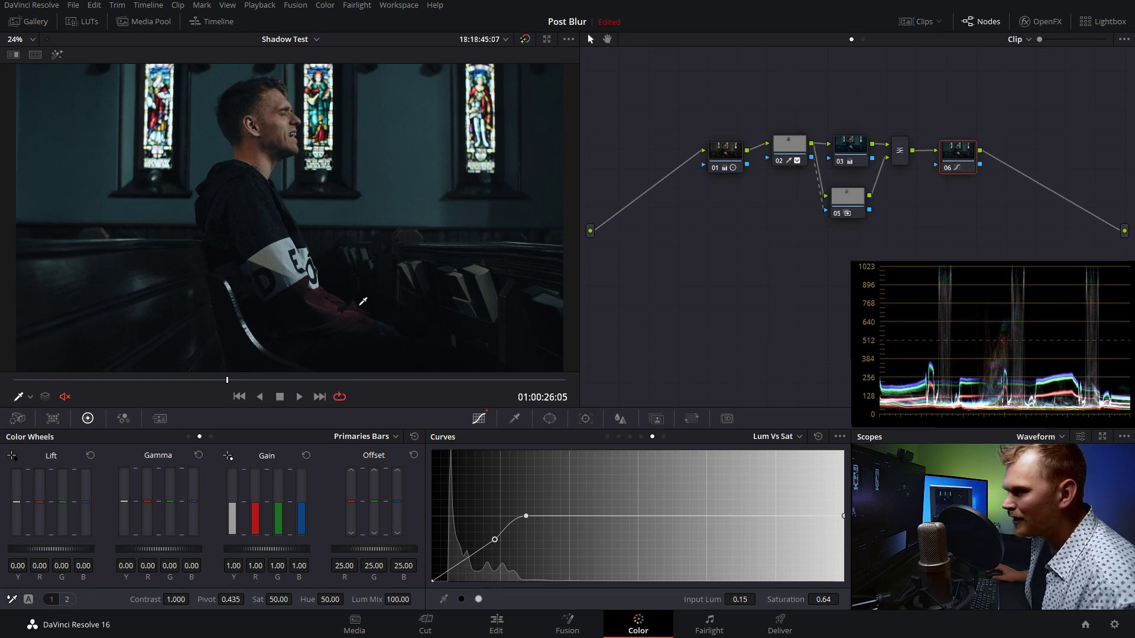
pyautogui.hotkey('ctrl', 'd')
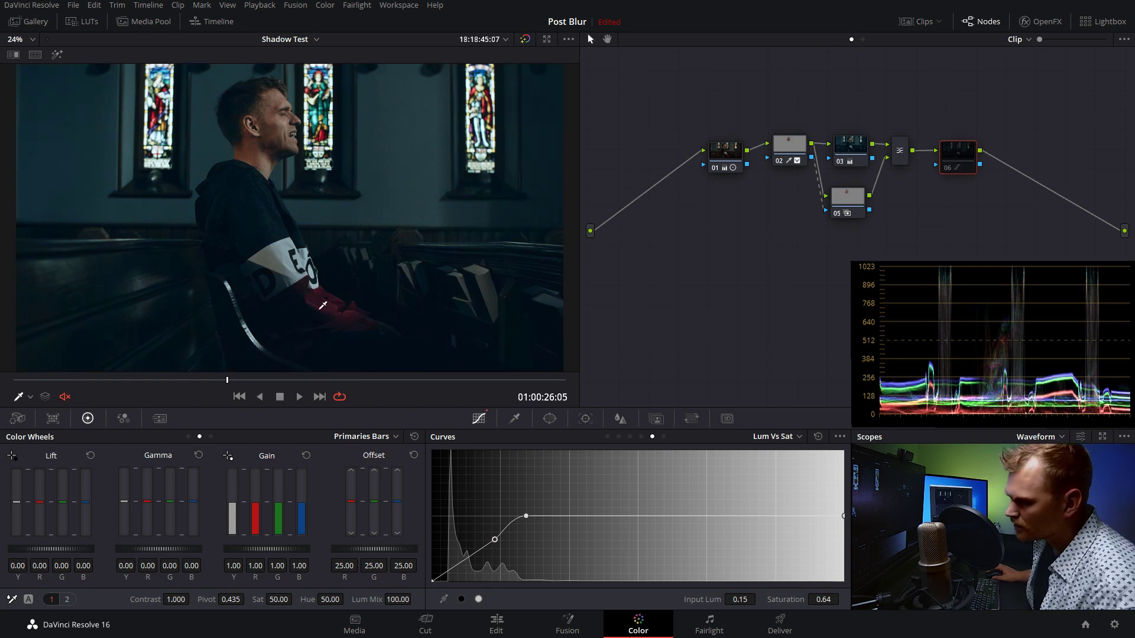
pyautogui.hotkey('ctrl', 'd')
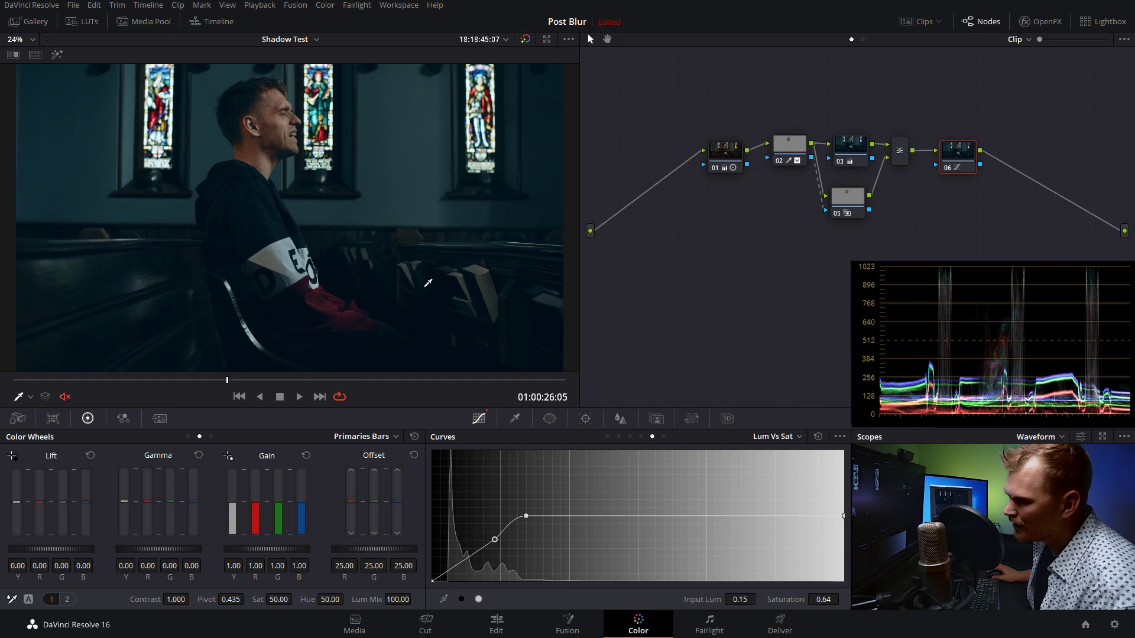
pyautogui.moveTo(228, 381); pyautogui.dragTo(473, 371)
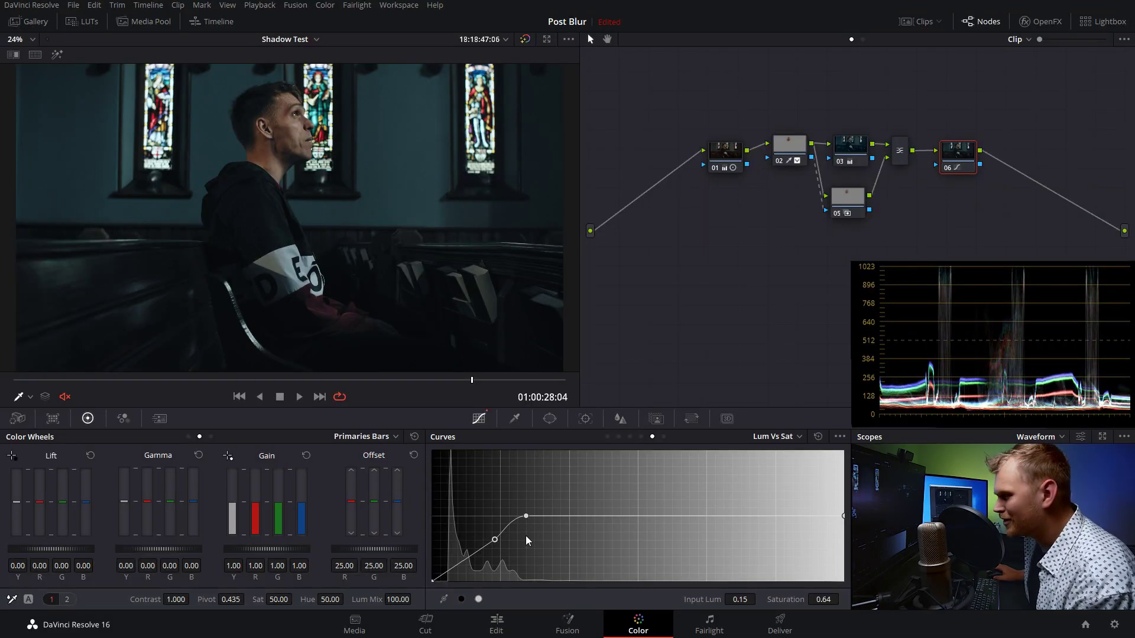
pyautogui.moveTo(472, 380); pyautogui.dragTo(263, 380)
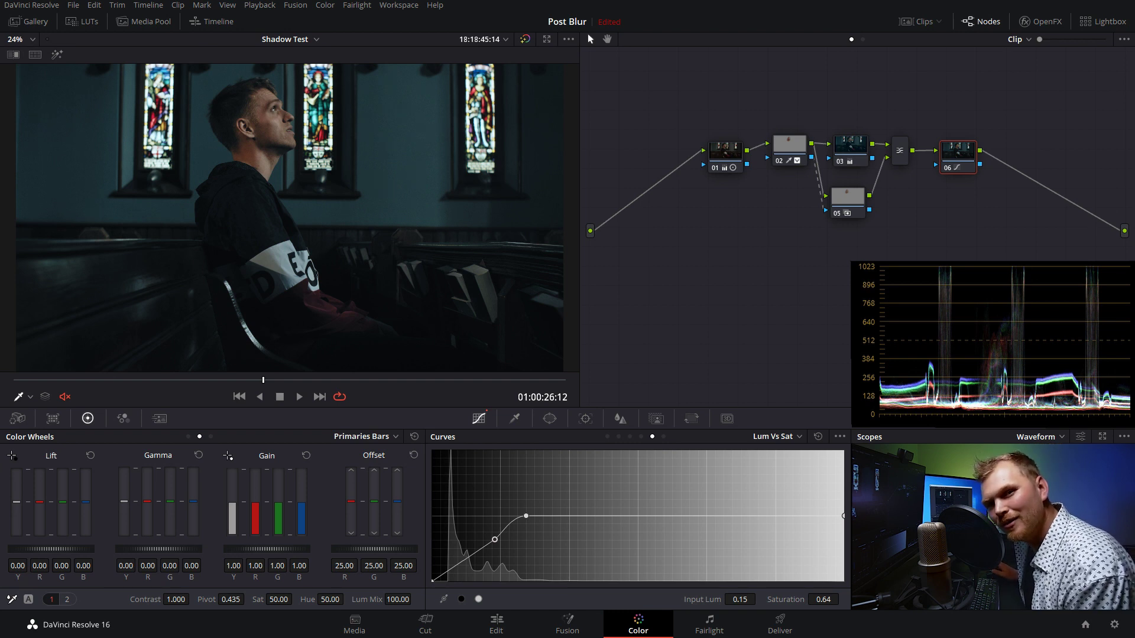
# Reset node 06's Lum vs Sat grade and switch to the Edit page.
pyautogui.rightClick(965, 157)
pyautogui.click(988, 161)
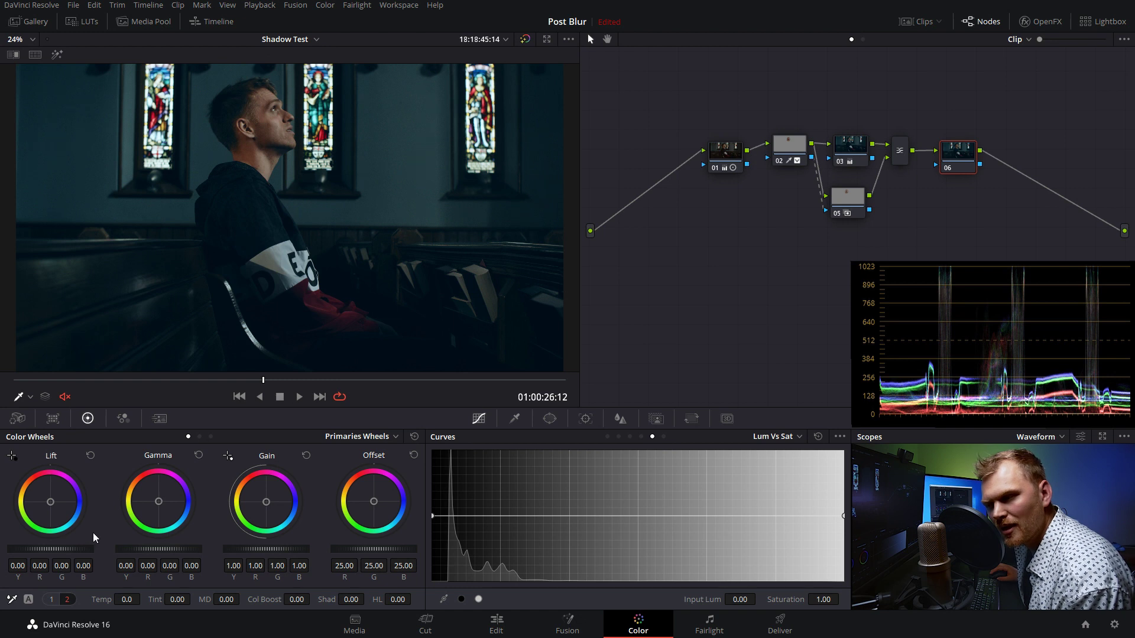
pyautogui.click(497, 626)
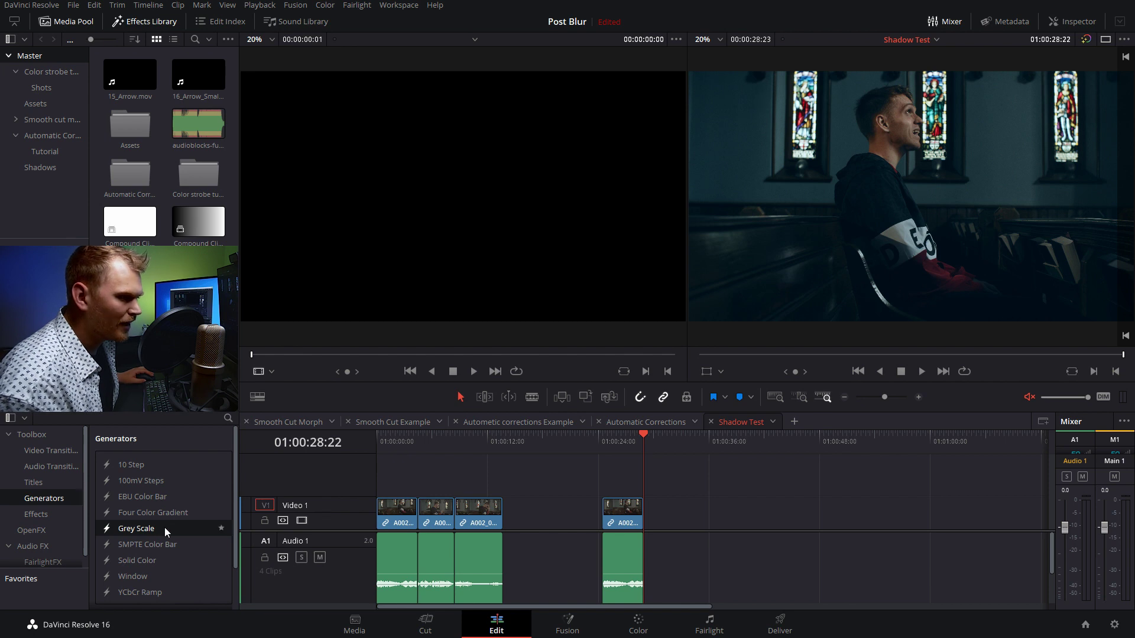
# Put a Grey Scale generator on Video 1, make it a compound clip, and grade it on Color page.
pyautogui.moveTo(164, 527); pyautogui.dragTo(730, 512)
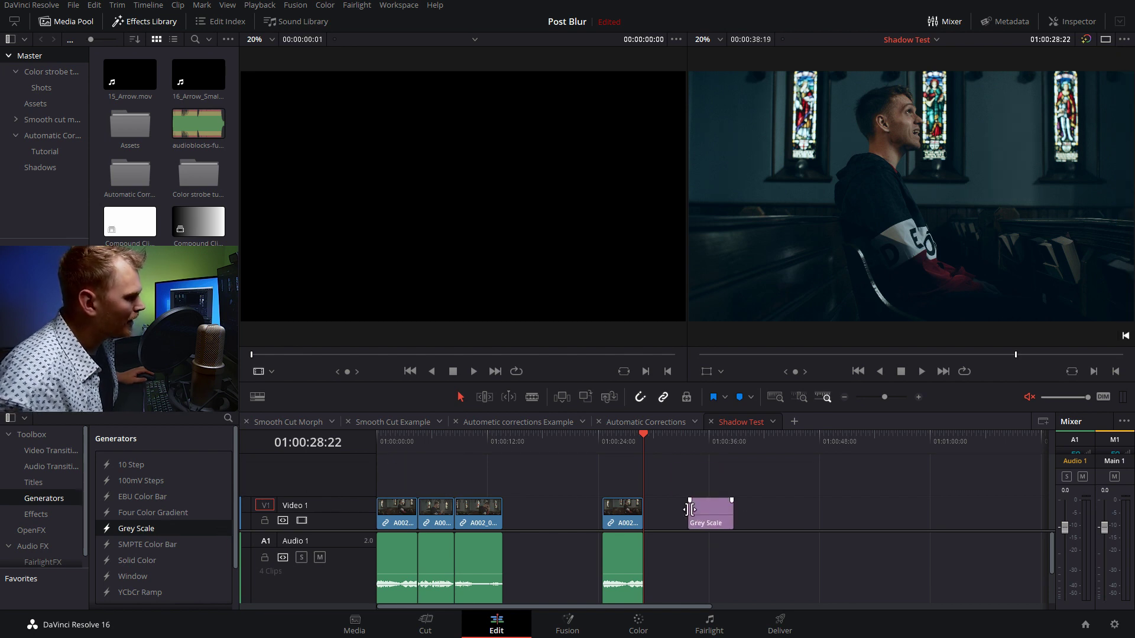
pyautogui.click(708, 442)
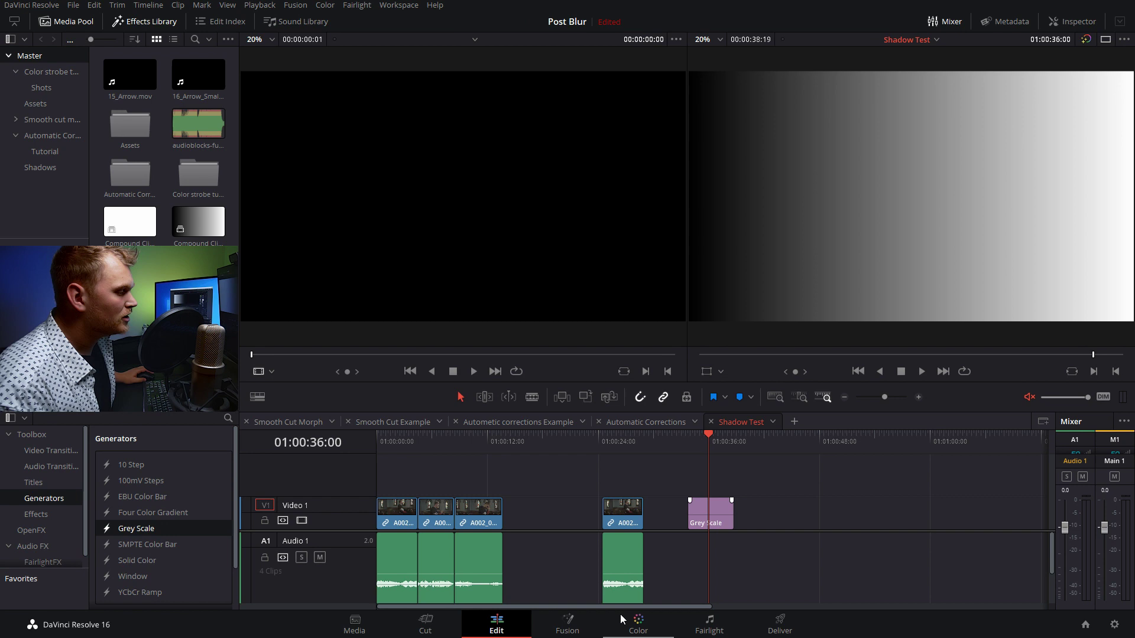
pyautogui.rightClick(719, 508)
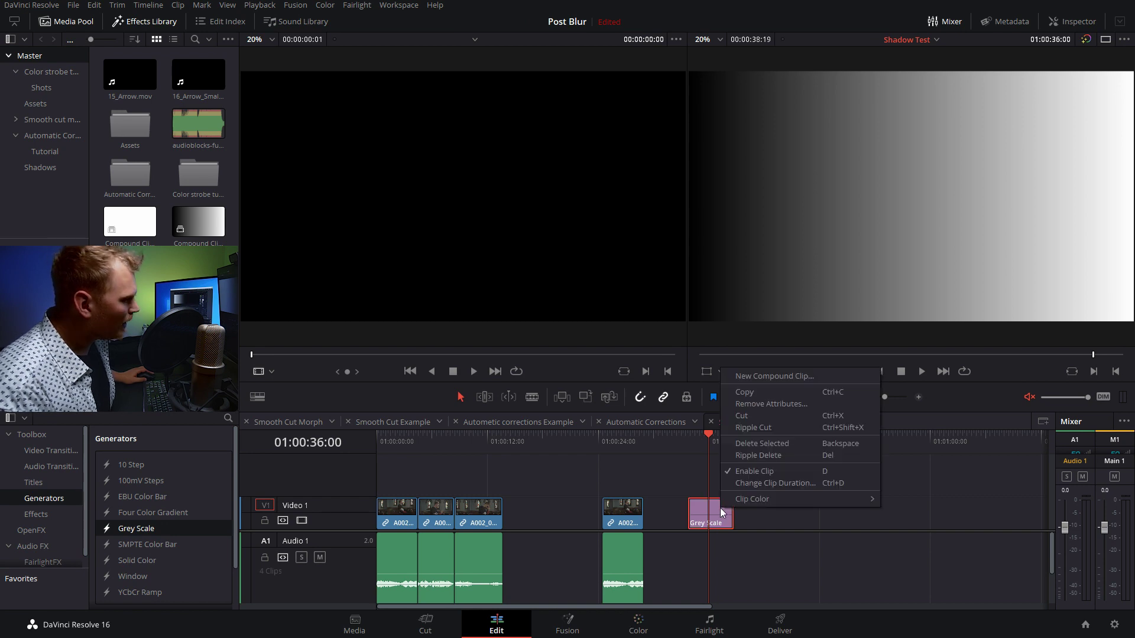
pyautogui.click(749, 375)
pyautogui.click(642, 348)
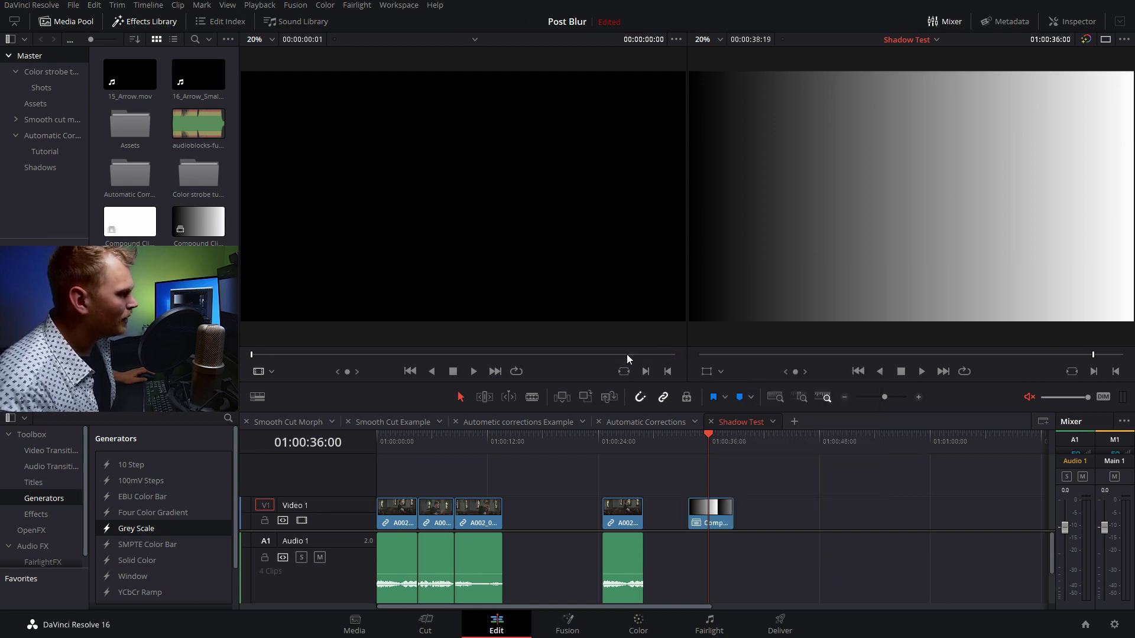
pyautogui.click(639, 626)
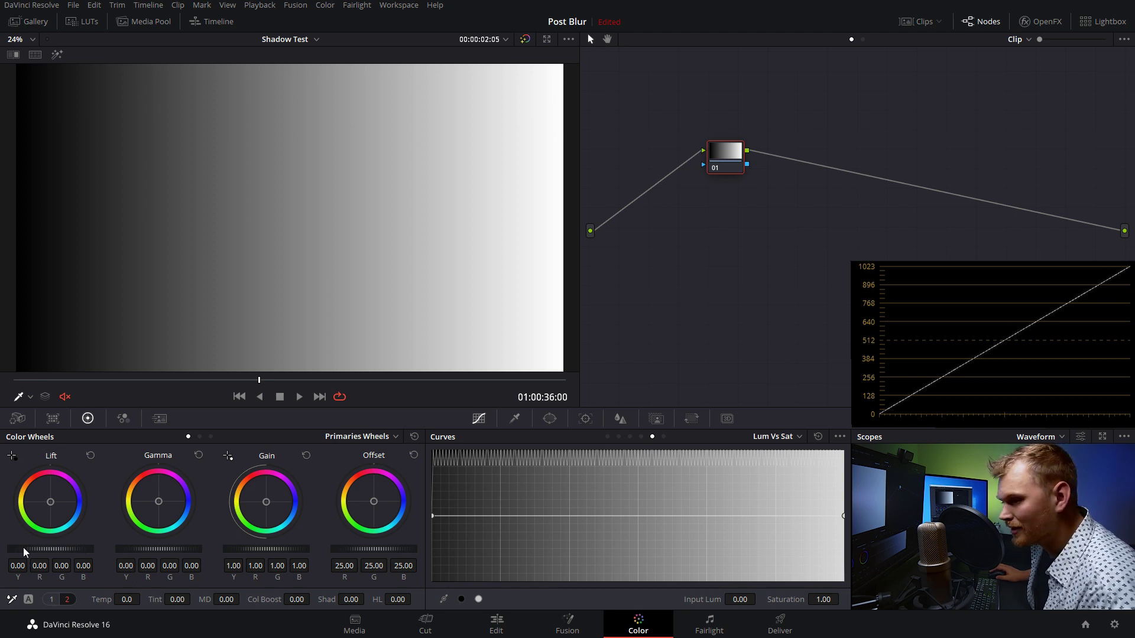
pyautogui.moveTo(17, 549); pyautogui.dragTo(88, 548)
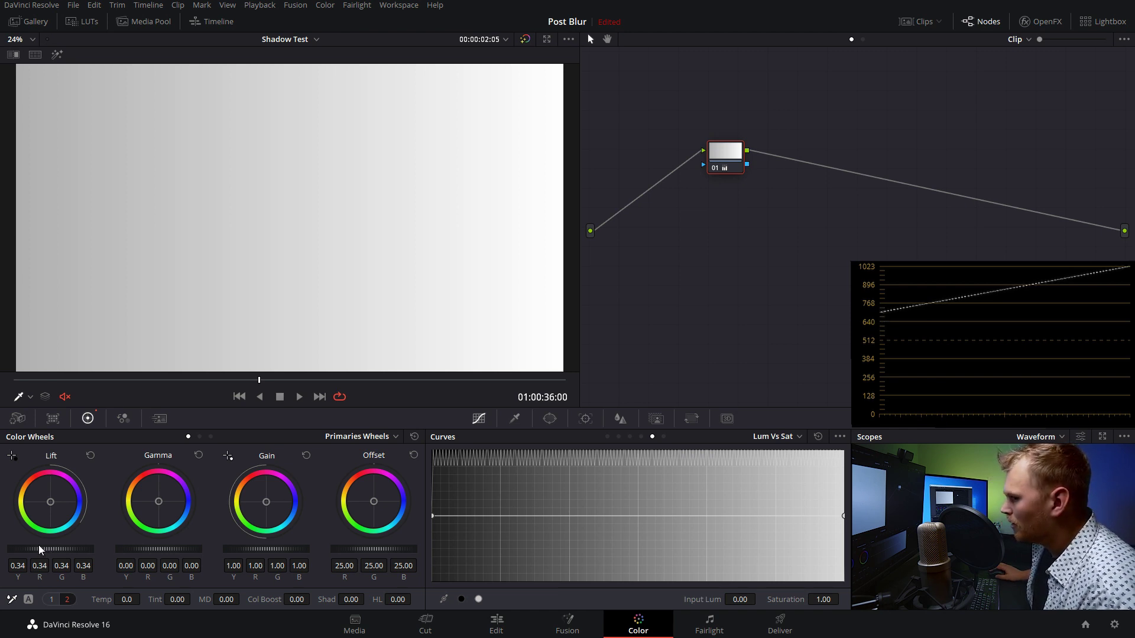
pyautogui.moveTo(37, 545)
pyautogui.mouseDown()
pyautogui.moveTo(47, 545)
pyautogui.moveTo(6, 545)
pyautogui.moveTo(76, 545)
pyautogui.moveTo(59, 545)
pyautogui.mouseUp()
pyautogui.click(90, 455)
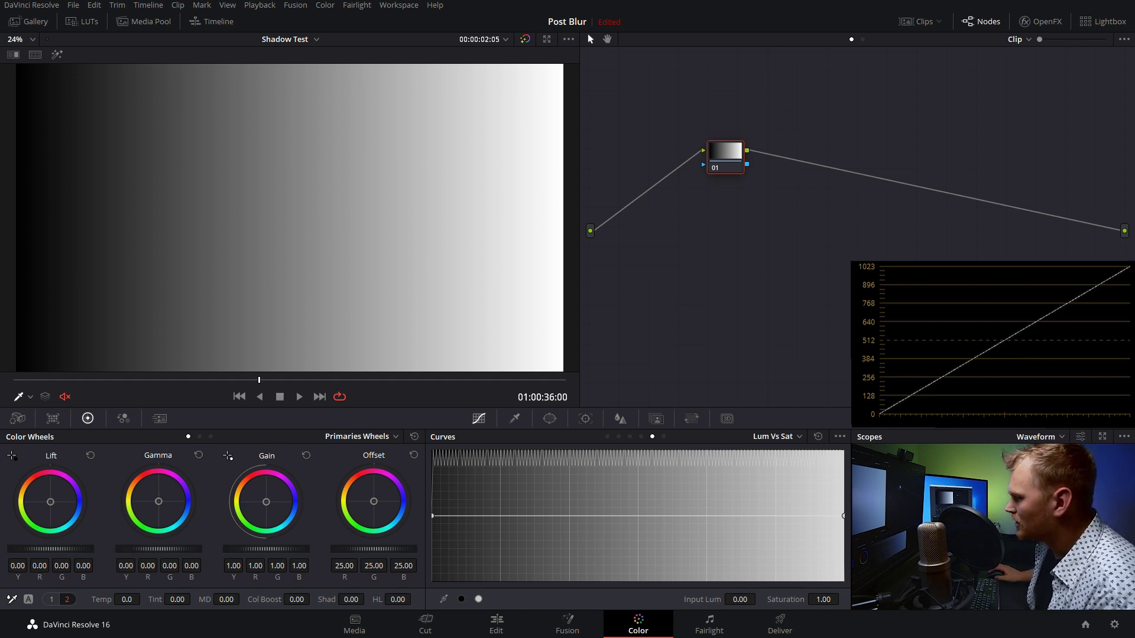
pyautogui.moveTo(158, 549); pyautogui.dragTo(127, 549)
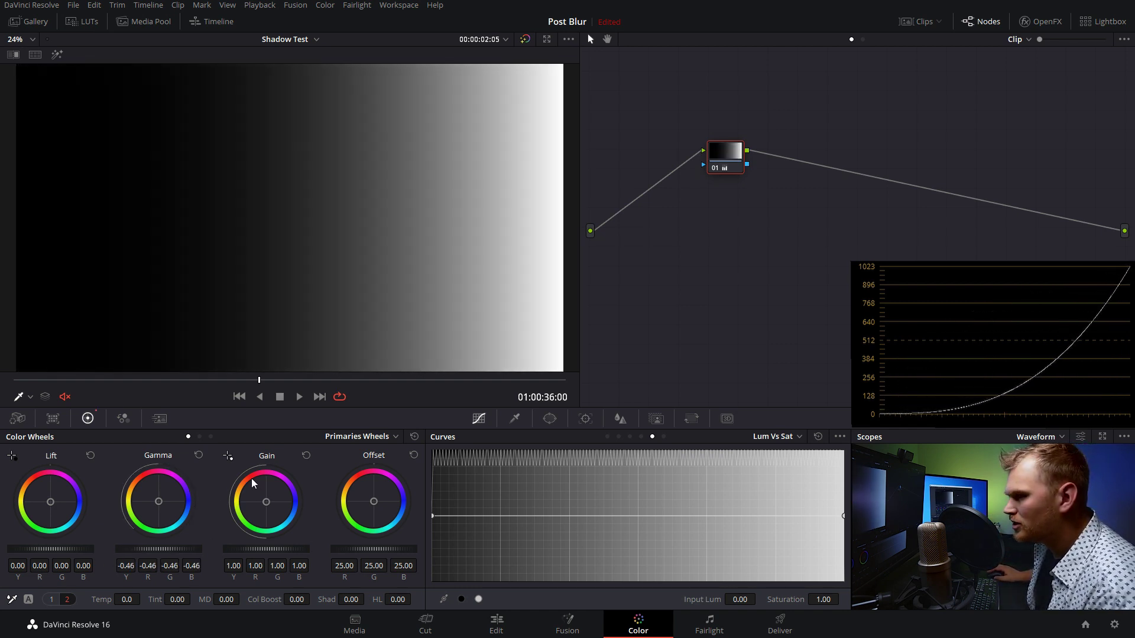
pyautogui.click(198, 455)
pyautogui.moveTo(262, 548)
pyautogui.mouseDown()
pyautogui.moveTo(278, 549)
pyautogui.moveTo(230, 549)
pyautogui.moveTo(266, 549)
pyautogui.mouseUp()
pyautogui.click(306, 455)
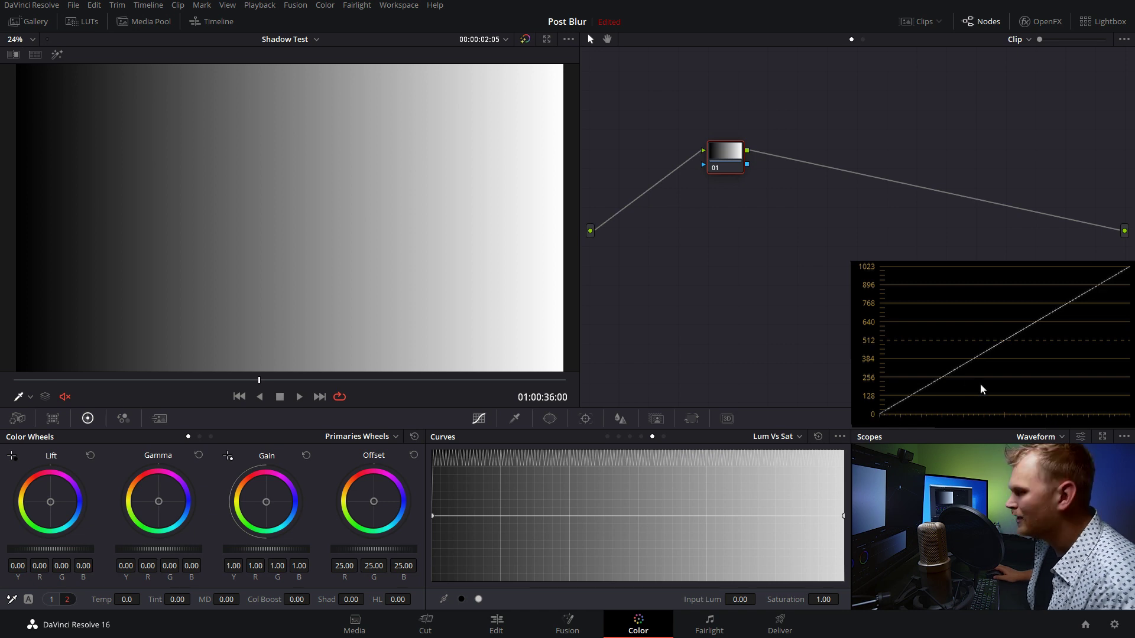
# Switch the wheels to Log, crush the grey ramp's shadows and adjust the low range.
pyautogui.click(212, 437)
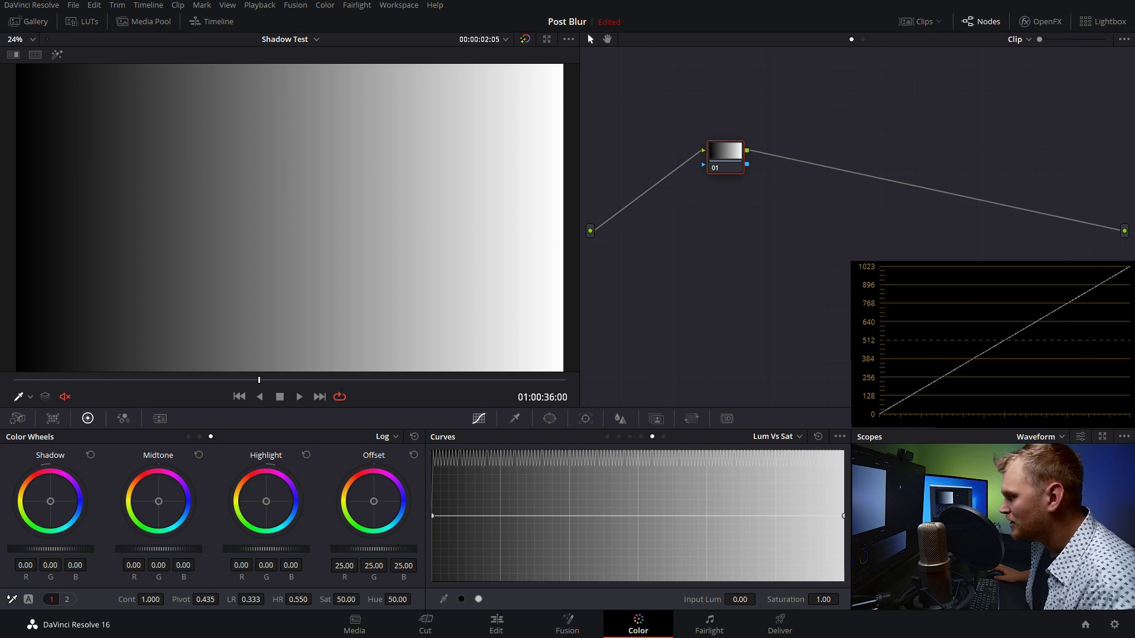
pyautogui.moveTo(25, 550)
pyautogui.mouseDown()
pyautogui.moveTo(71, 550)
pyautogui.moveTo(13, 550)
pyautogui.mouseUp()
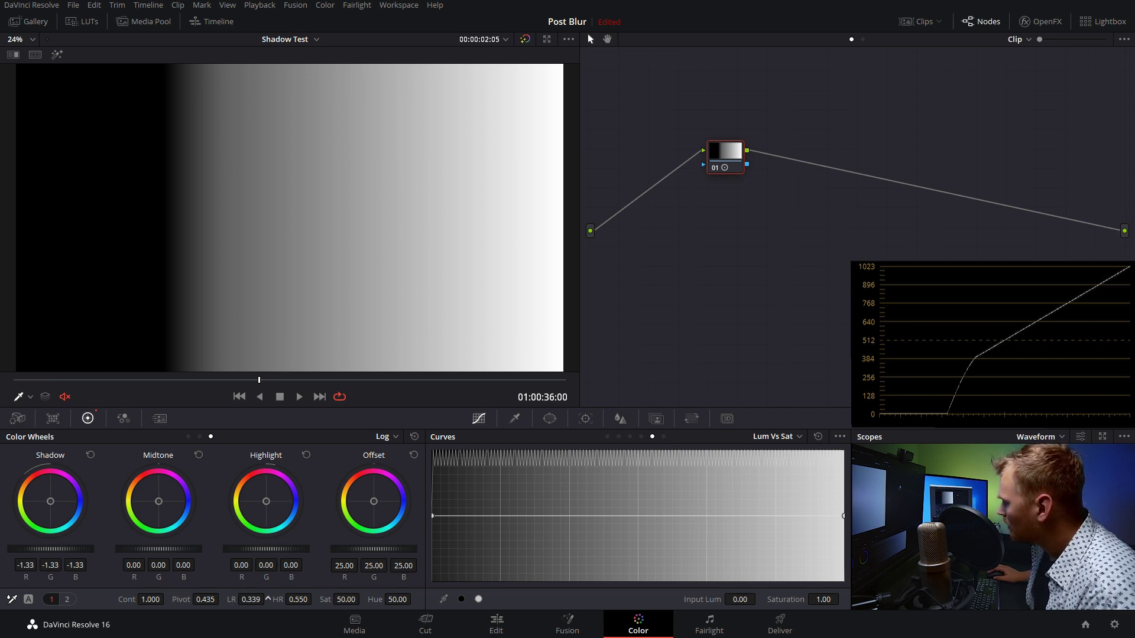
pyautogui.moveTo(267, 599); pyautogui.dragTo(267, 600)
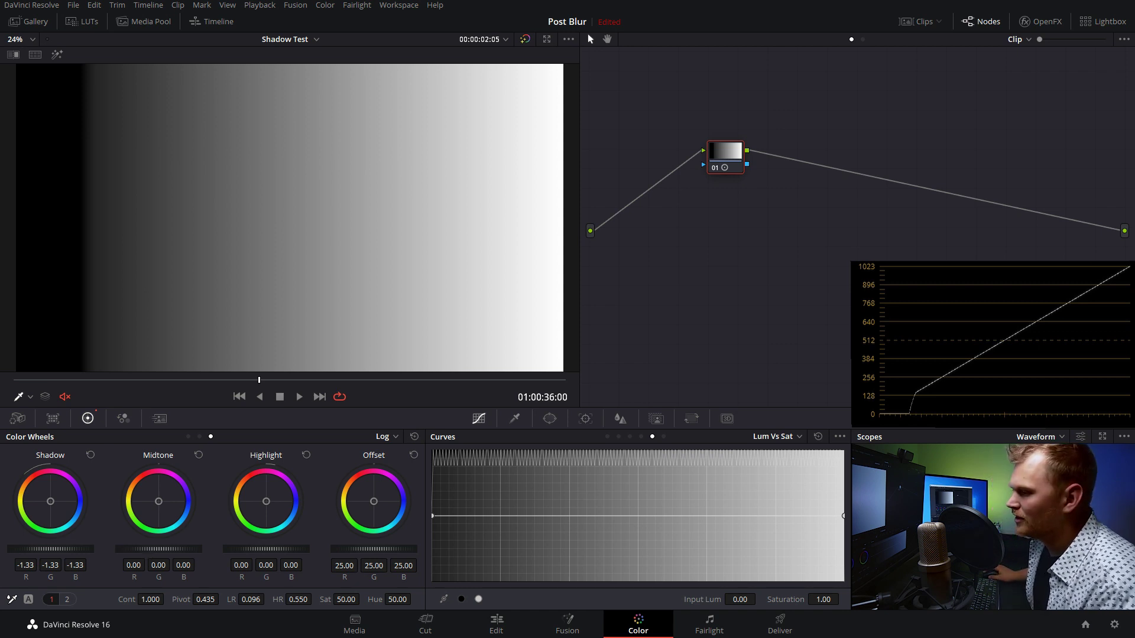
# Pull the ramp's highlights down to about -0.81 with midtones at 0.00, then return to clip 04.
pyautogui.moveTo(159, 549)
pyautogui.mouseDown()
pyautogui.moveTo(178, 549)
pyautogui.moveTo(139, 548)
pyautogui.mouseUp()
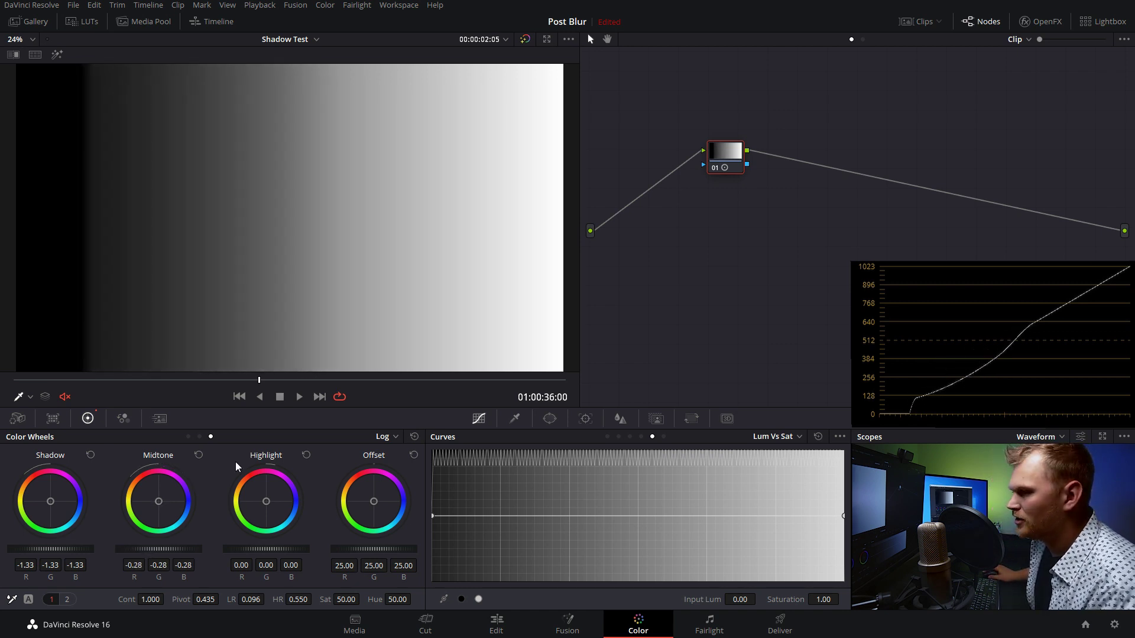
pyautogui.click(198, 455)
pyautogui.moveTo(234, 548); pyautogui.dragTo(355, 599)
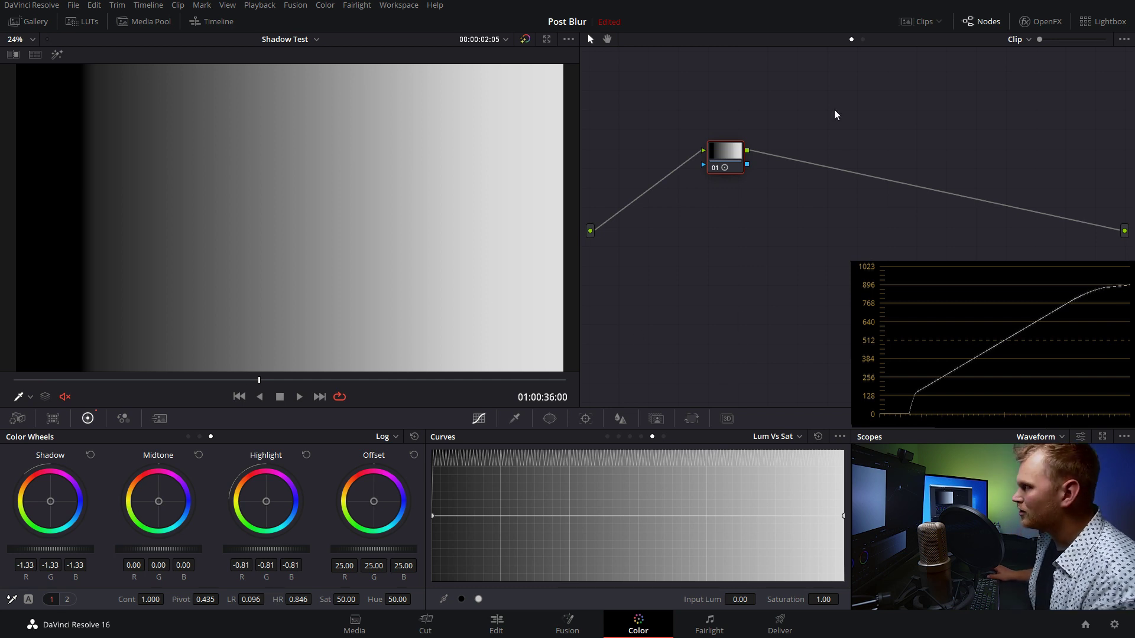
pyautogui.click(899, 23)
pyautogui.click(270, 355)
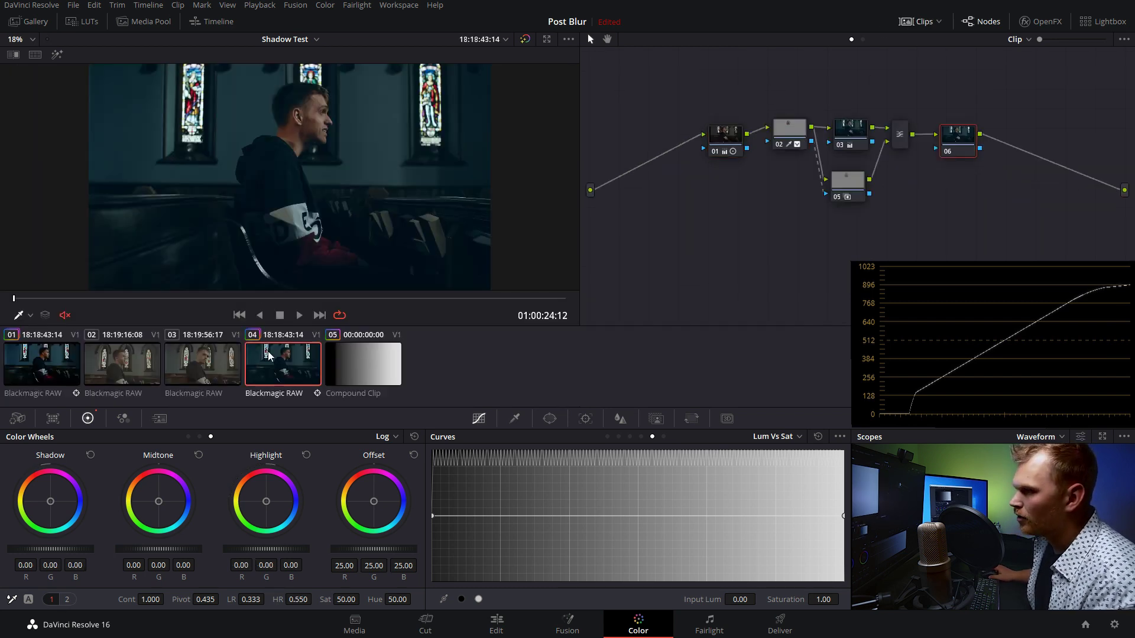
# Warm node 06's Log shadow balance to R 0.12, G -0.03, B -0.09 to cancel the blue.
pyautogui.click(918, 22)
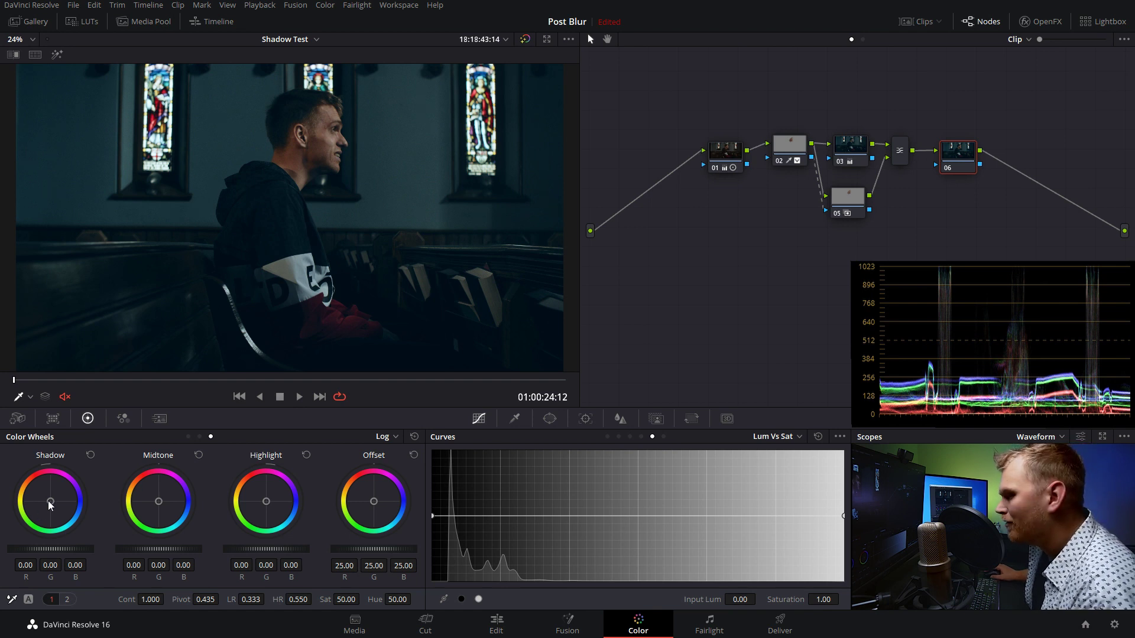
pyautogui.moveTo(50, 503); pyautogui.dragTo(49, 498)
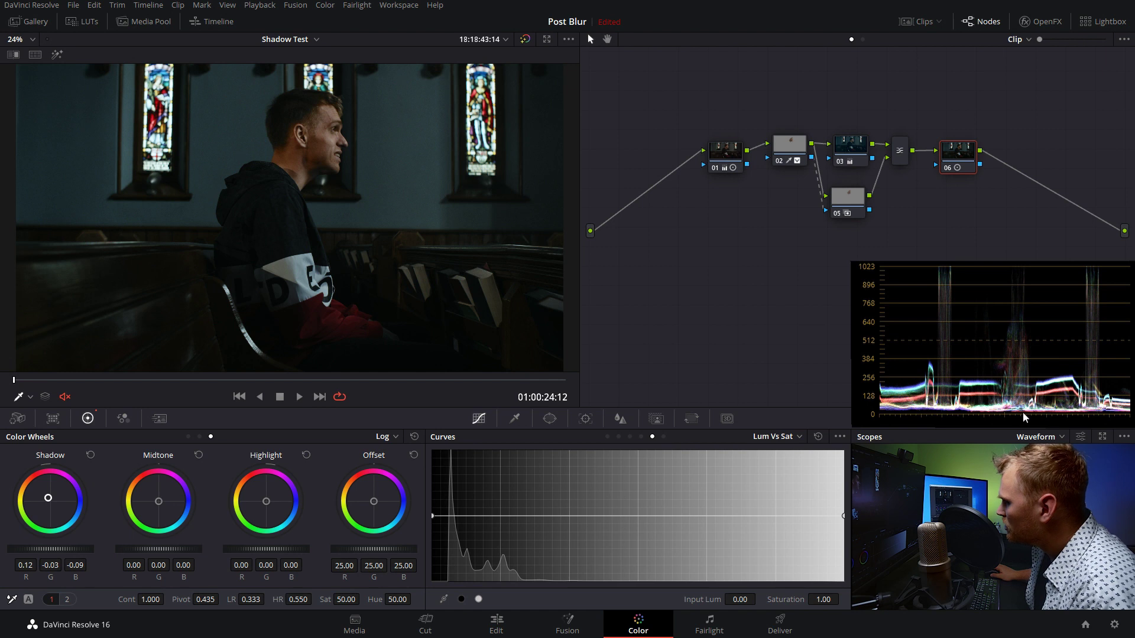
# Check shadow RGB values, narrow the Log low range to 0.231, and toggle node 06 with Ctrl+D to compare.
pyautogui.click(12, 601)
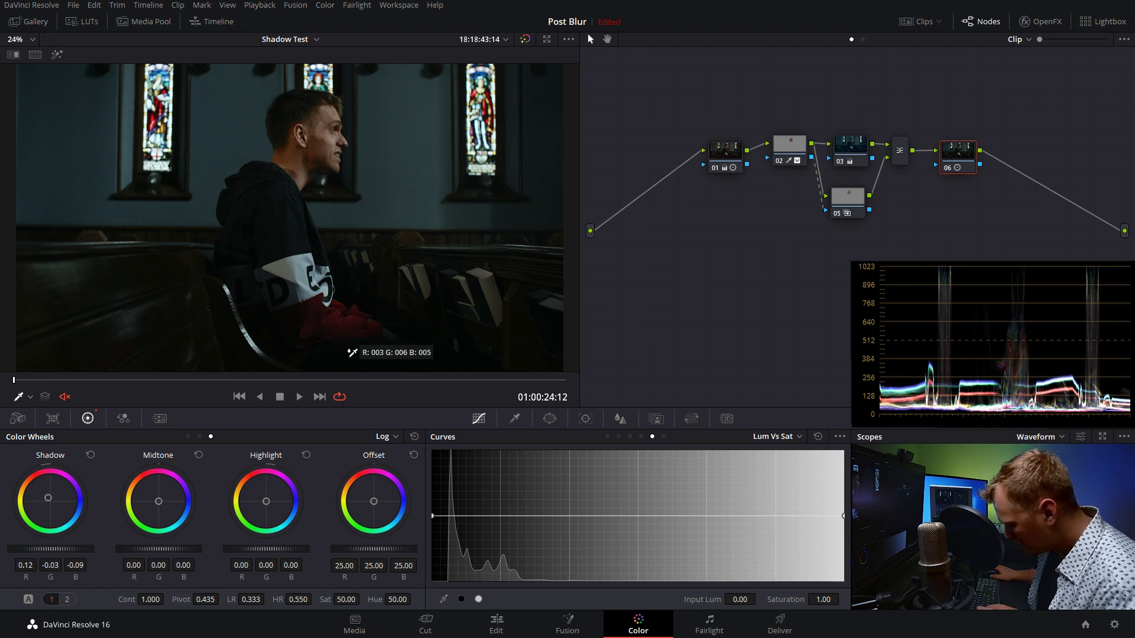
pyautogui.hotkey('ctrl', 'd')
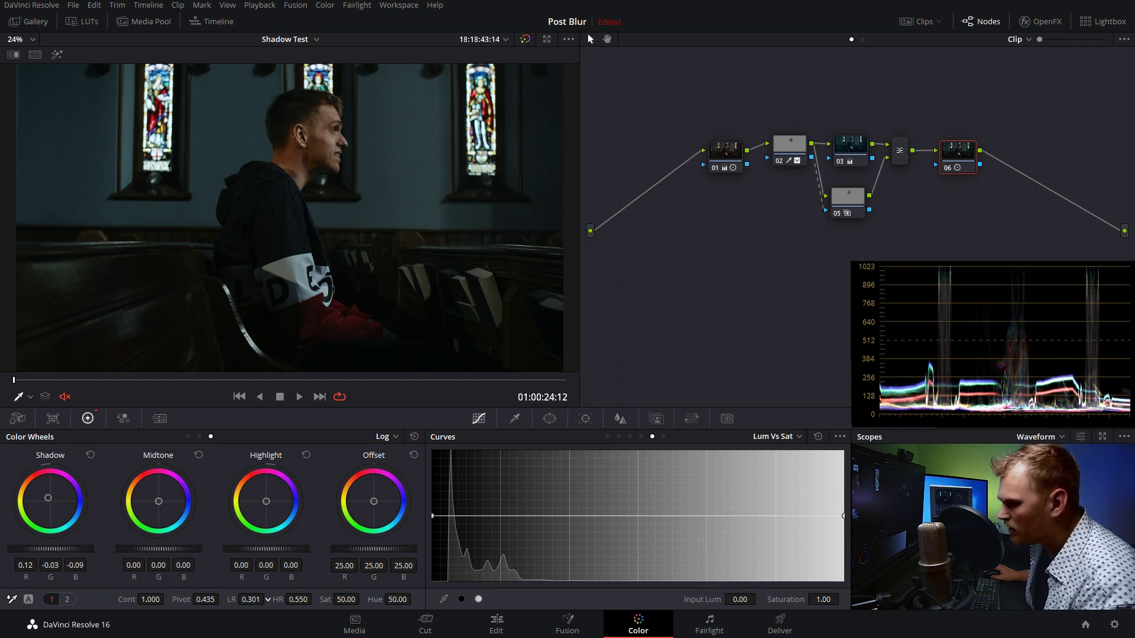
pyautogui.moveTo(252, 599); pyautogui.dragTo(225, 599)
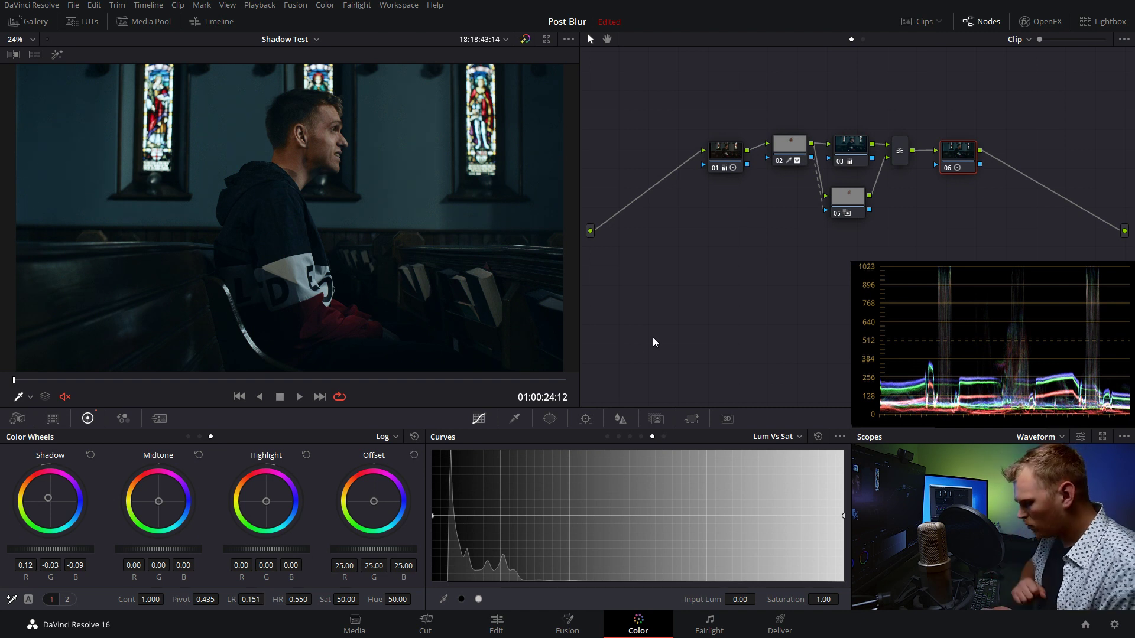
pyautogui.hotkey('ctrl', 'd')
pyautogui.hotkey('ctrl', 'd')
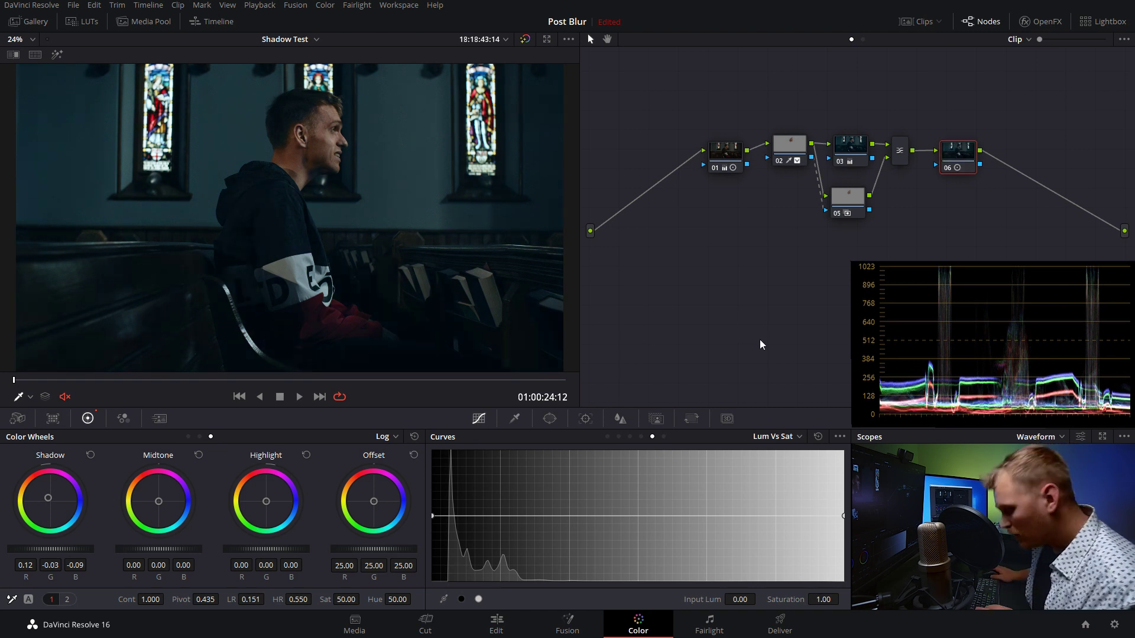
pyautogui.hotkey('ctrl', 'd')
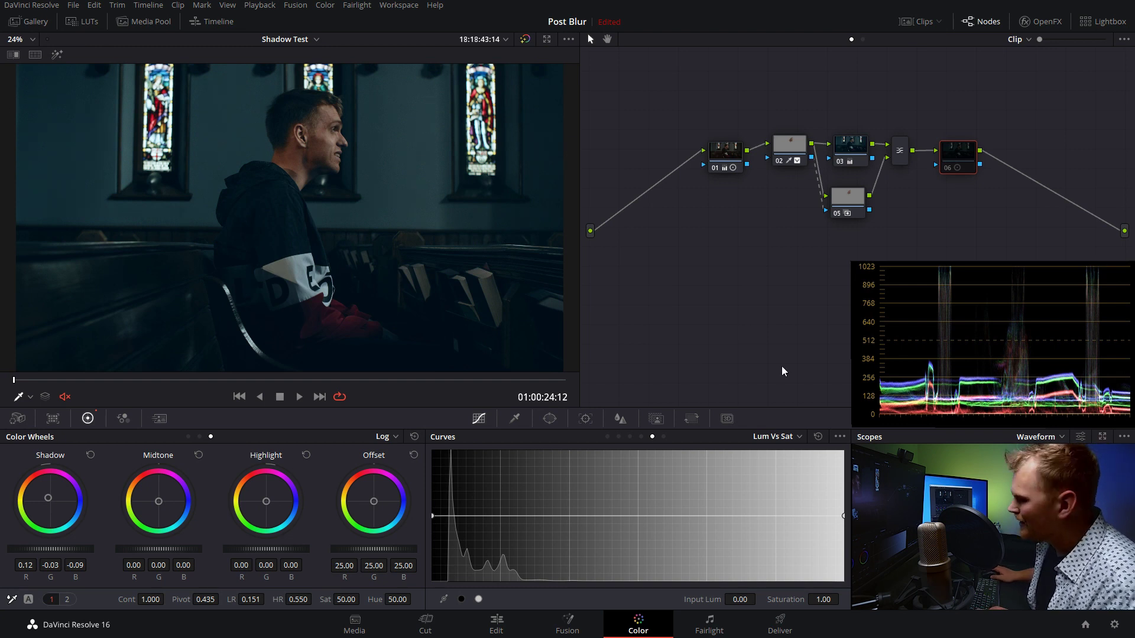
pyautogui.hotkey('ctrl', 'd')
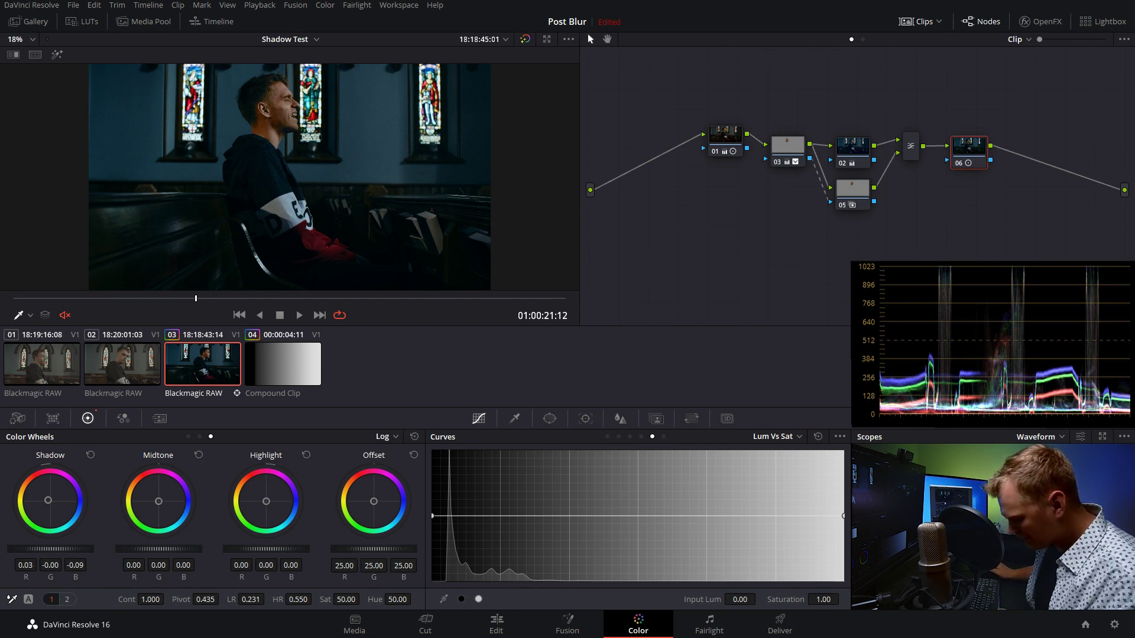
# Save the grade as a new version (Ctrl+Y) and reset node 06's grade.
pyautogui.hotkey('ctrl', 'y')
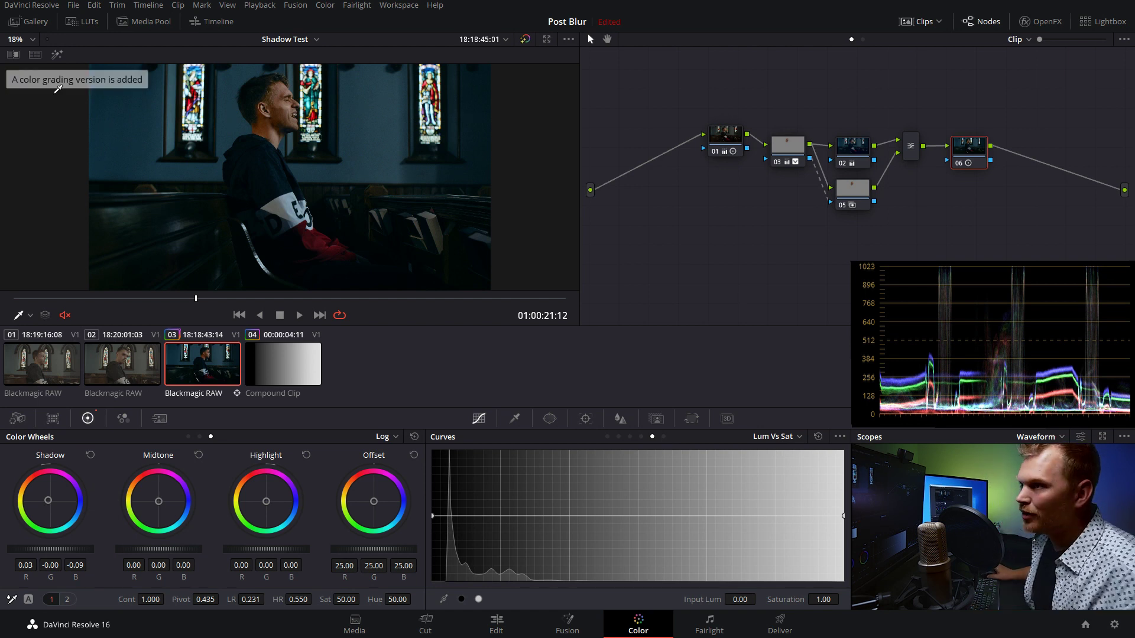
pyautogui.rightClick(191, 377)
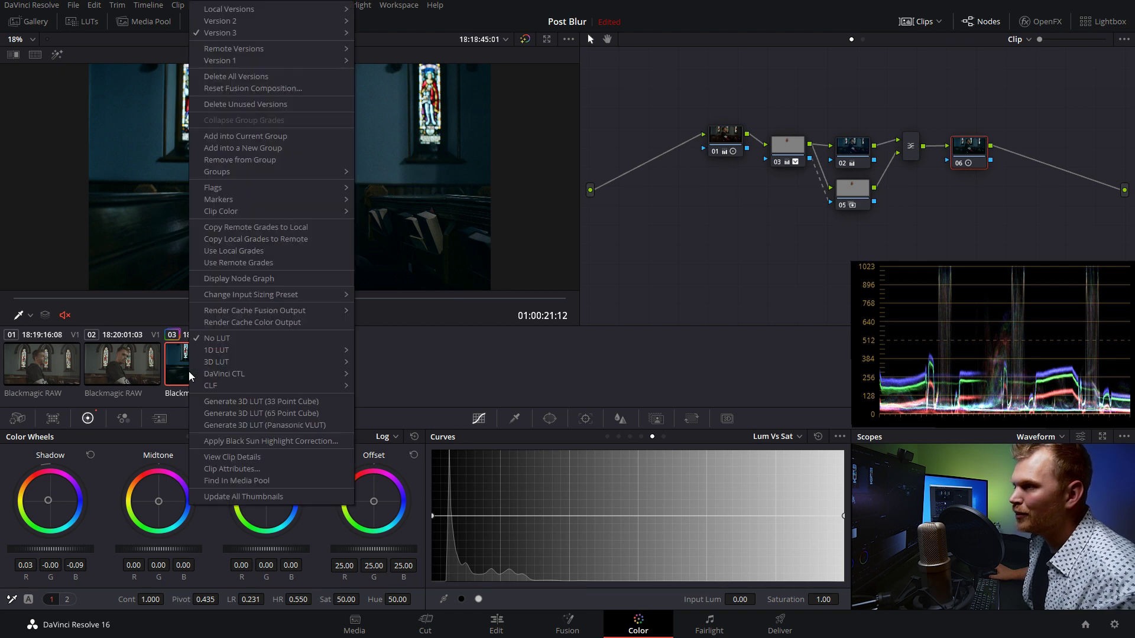
pyautogui.click(829, 296)
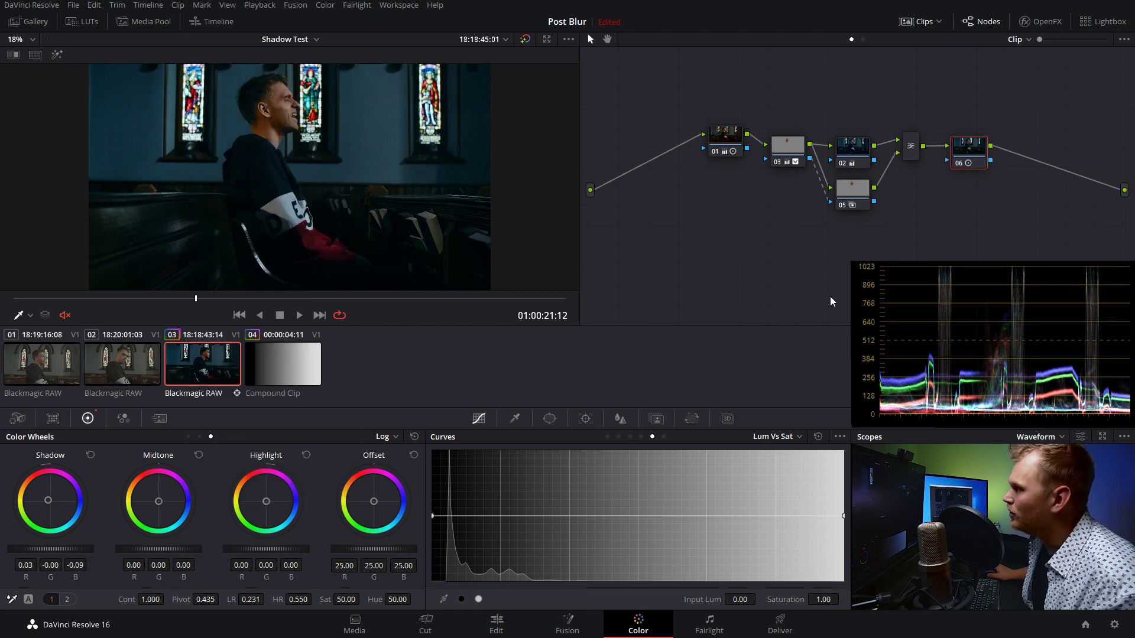
pyautogui.rightClick(975, 147)
pyautogui.click(1011, 225)
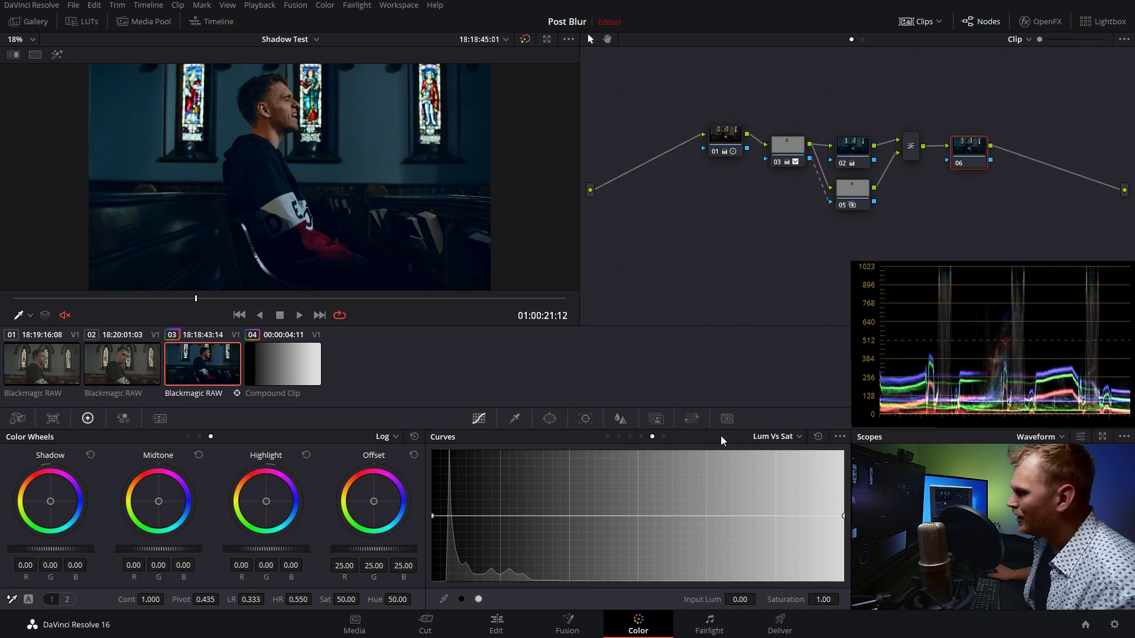
# Add a Lum vs Sat point and pull the darkest tones' saturation down.
pyautogui.click(512, 516)
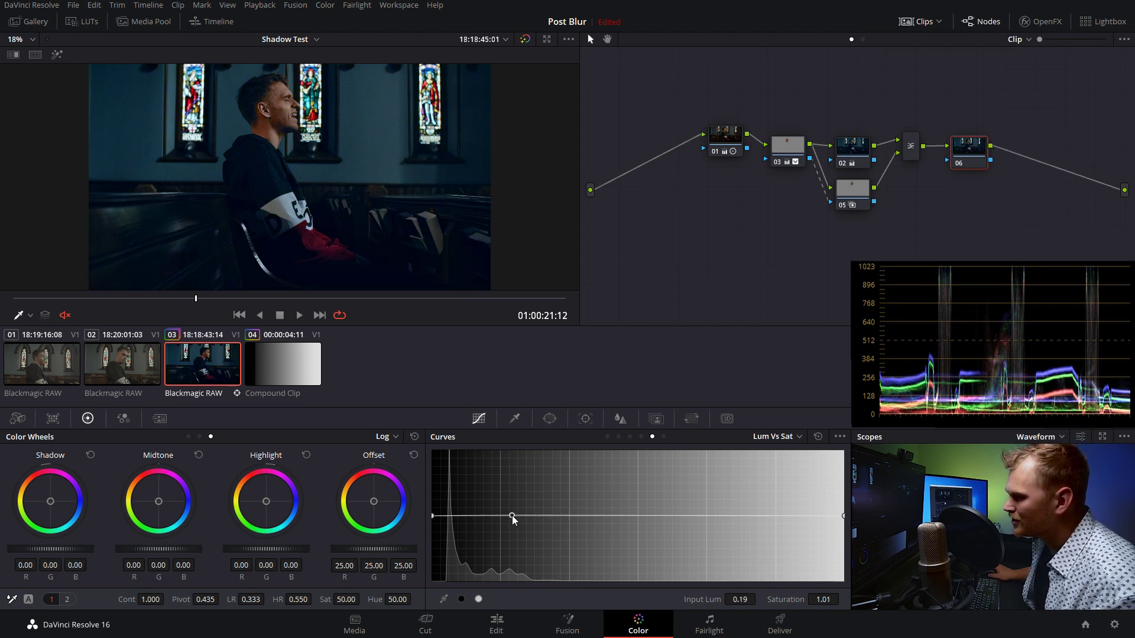
pyautogui.moveTo(513, 517); pyautogui.dragTo(503, 516)
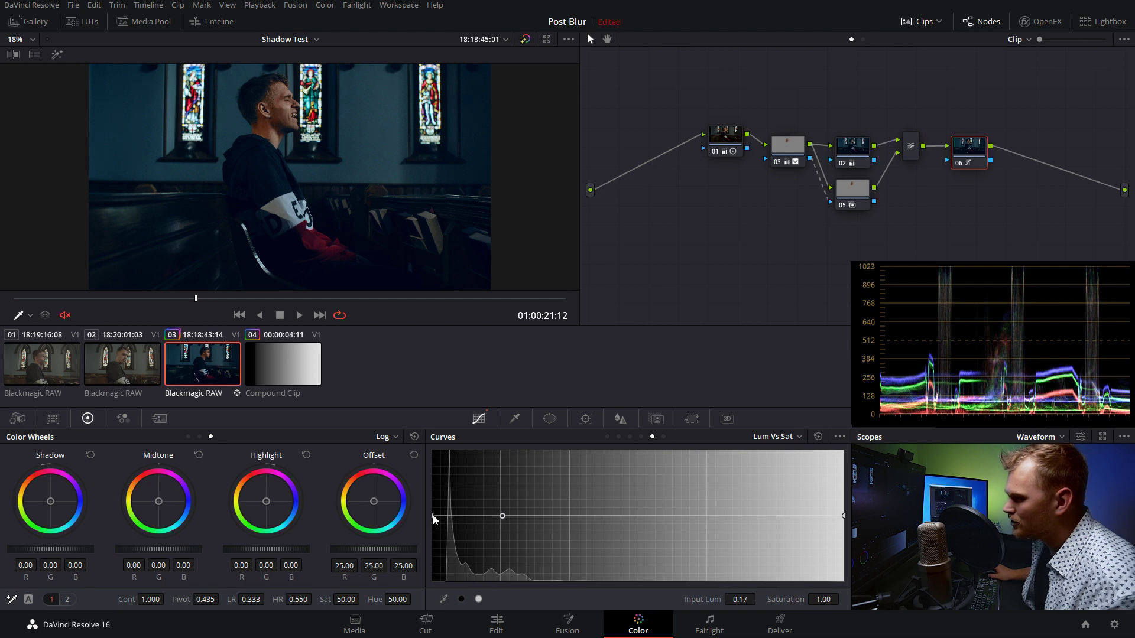
pyautogui.moveTo(433, 517); pyautogui.dragTo(433, 581)
pyautogui.moveTo(470, 538); pyautogui.dragTo(473, 544)
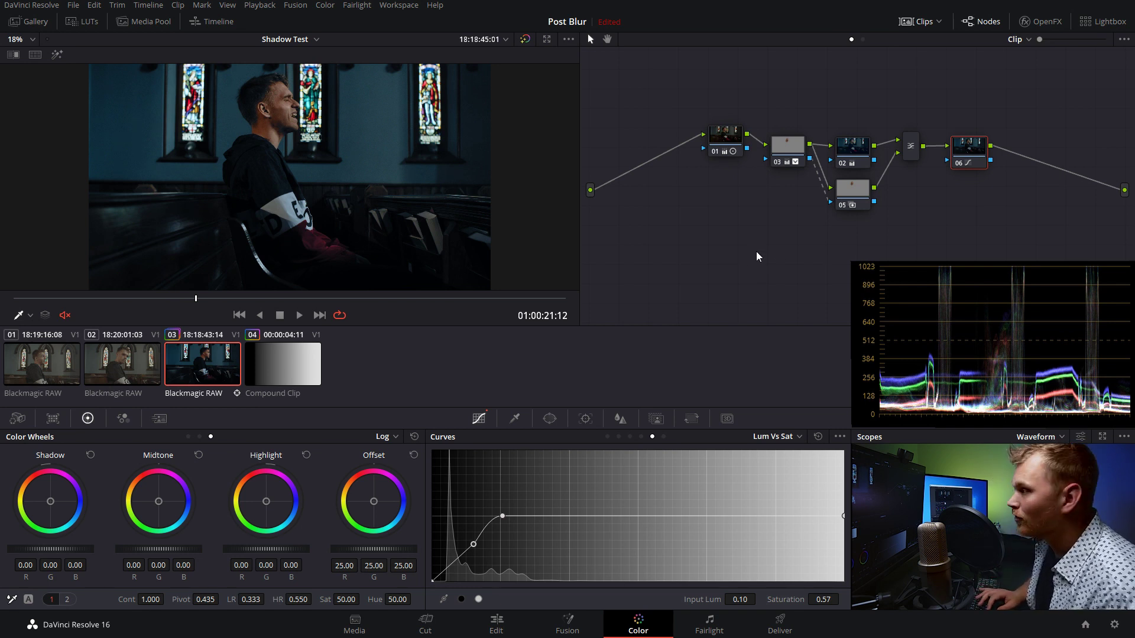
# Hide the clip thumbnails and flip between grade versions 2 and 3 with Ctrl+N.
pyautogui.hotkey('ctrl', 'n')
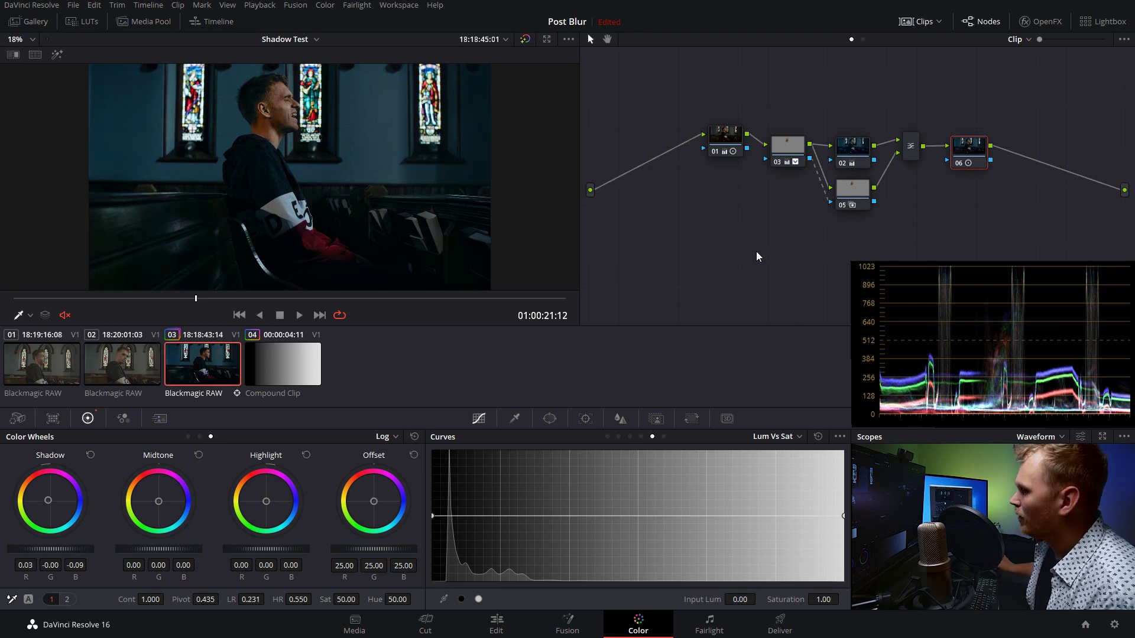
pyautogui.hotkey('ctrl', 'n')
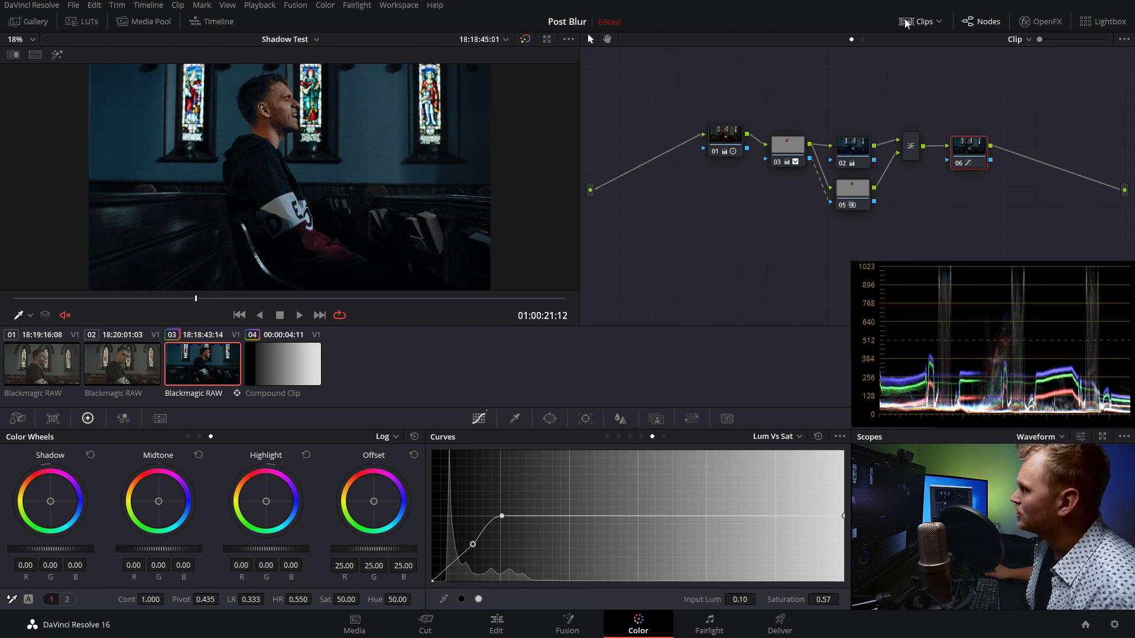
pyautogui.click(920, 22)
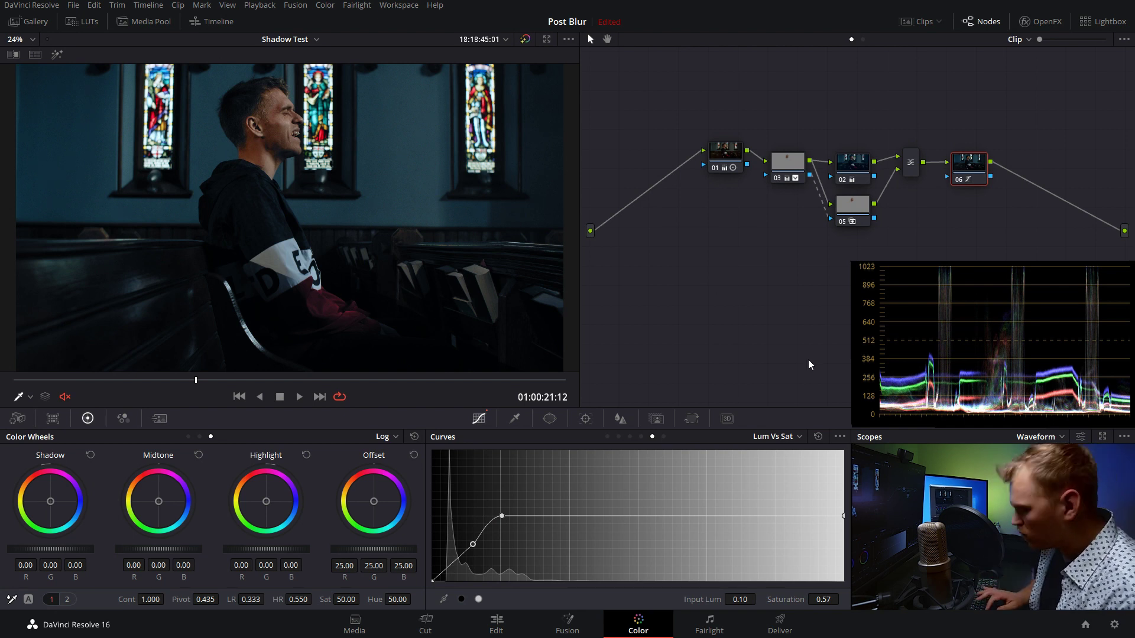
pyautogui.hotkey('ctrl', 'n')
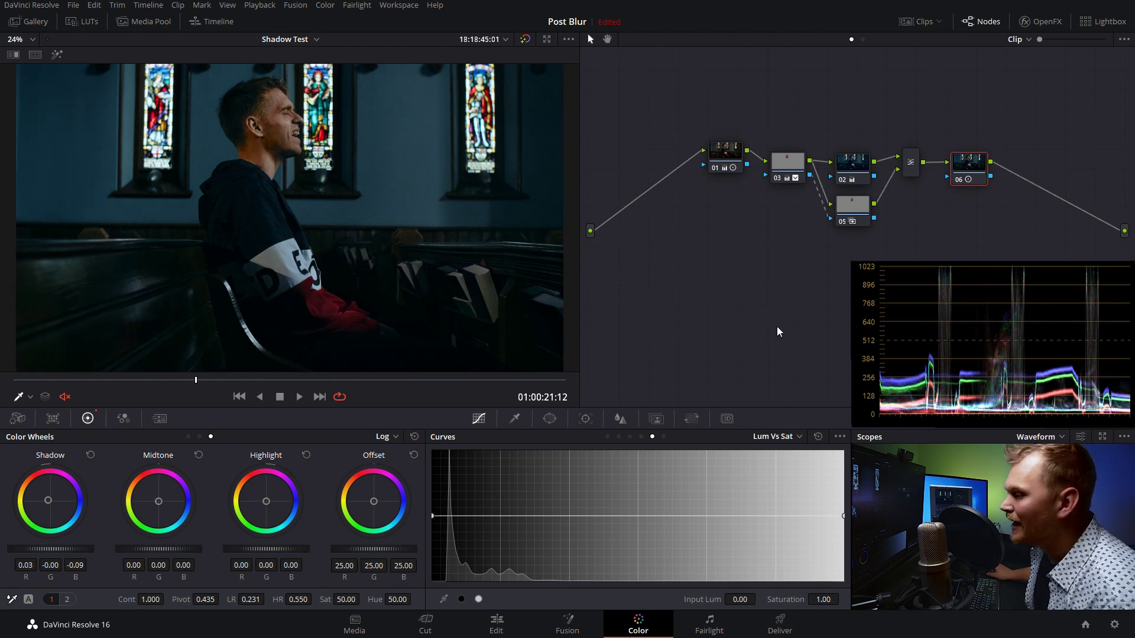
pyautogui.hotkey('ctrl', 'n')
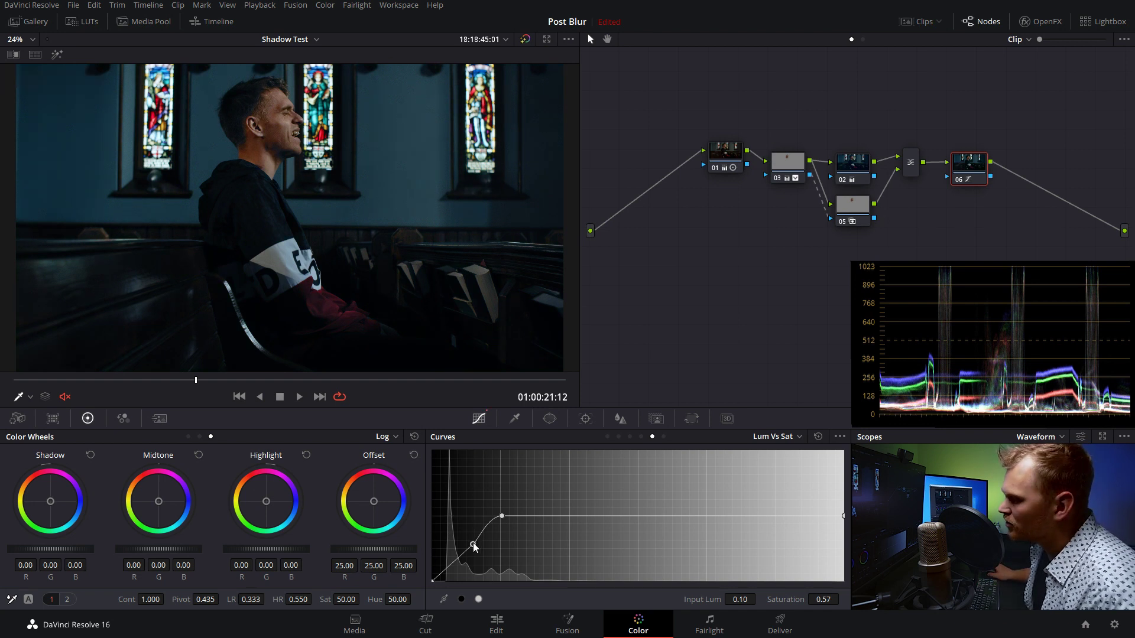
# Move the Lum vs Sat shadow points lower and left, then compare versions, ending on version 2.
pyautogui.moveTo(473, 544); pyautogui.dragTo(461, 551)
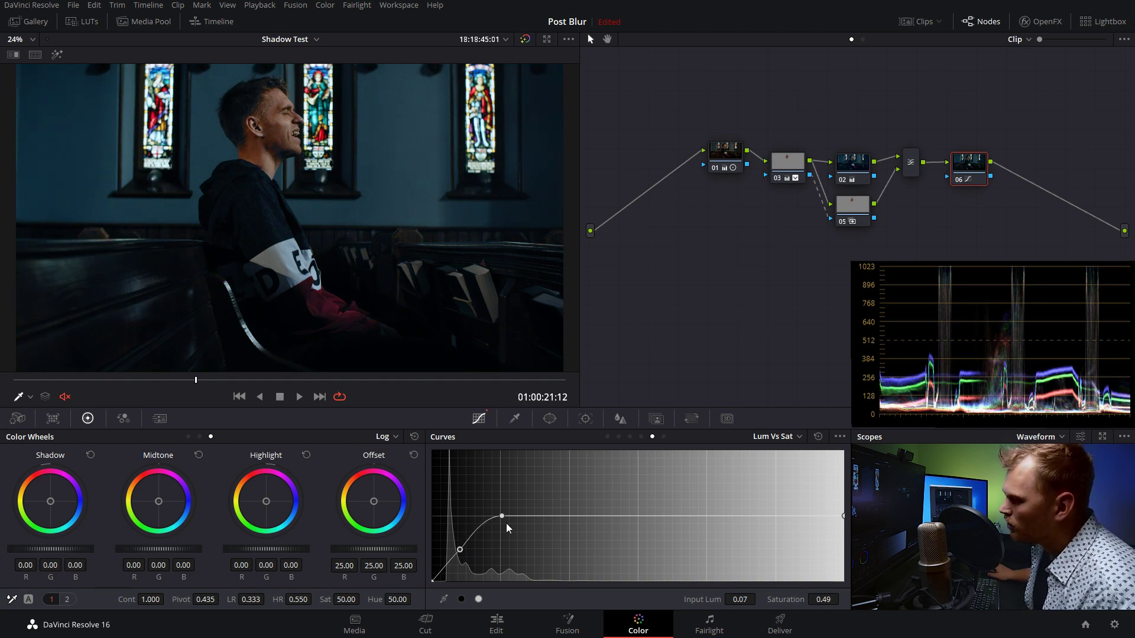
pyautogui.moveTo(501, 516); pyautogui.dragTo(467, 518)
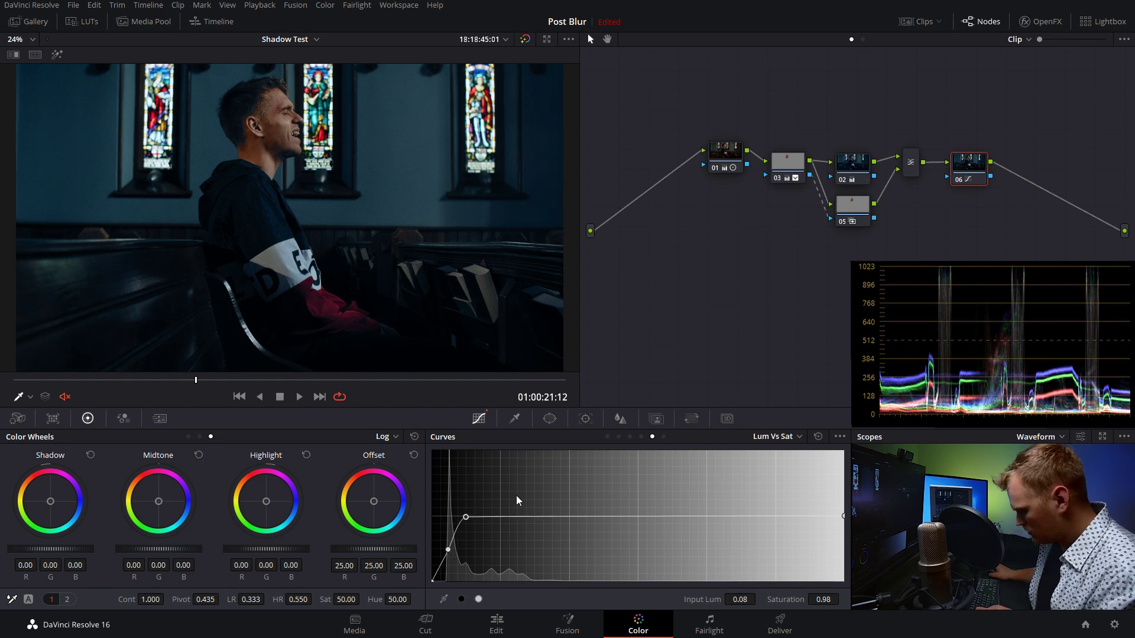
pyautogui.hotkey('ctrl', 'n')
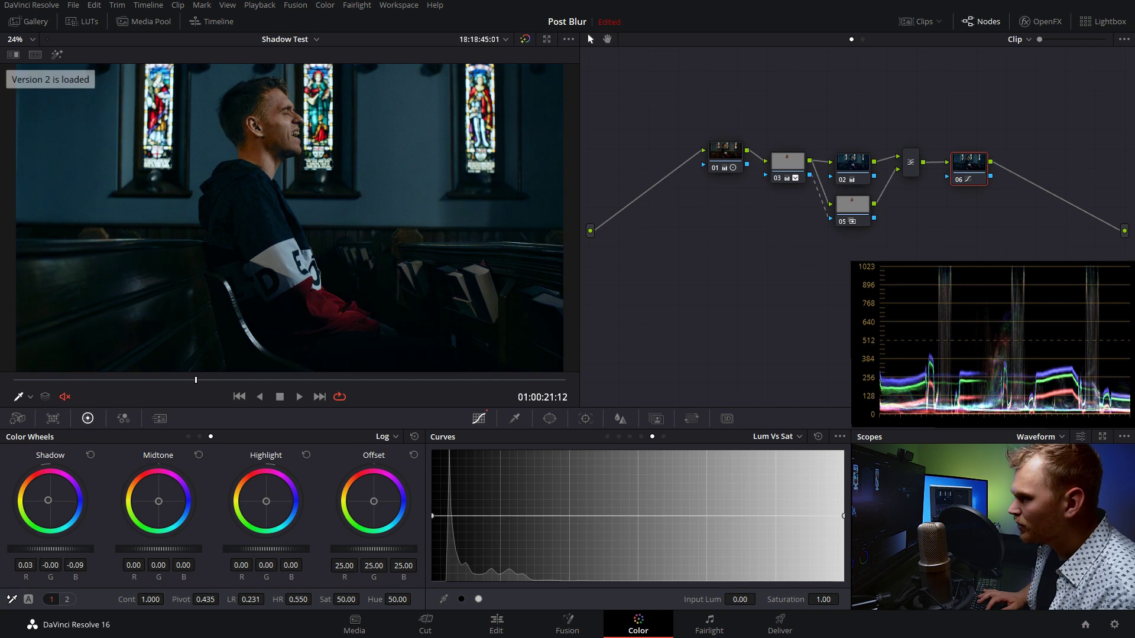
pyautogui.hotkey('ctrl', 'b')
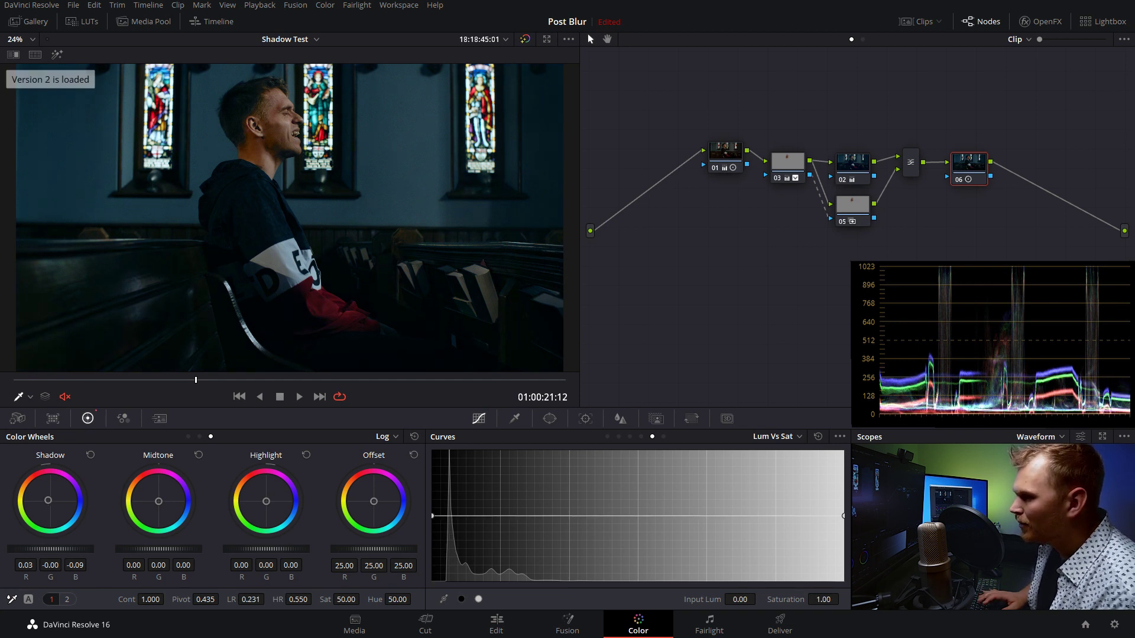
pyautogui.hotkey('ctrl', 'n')
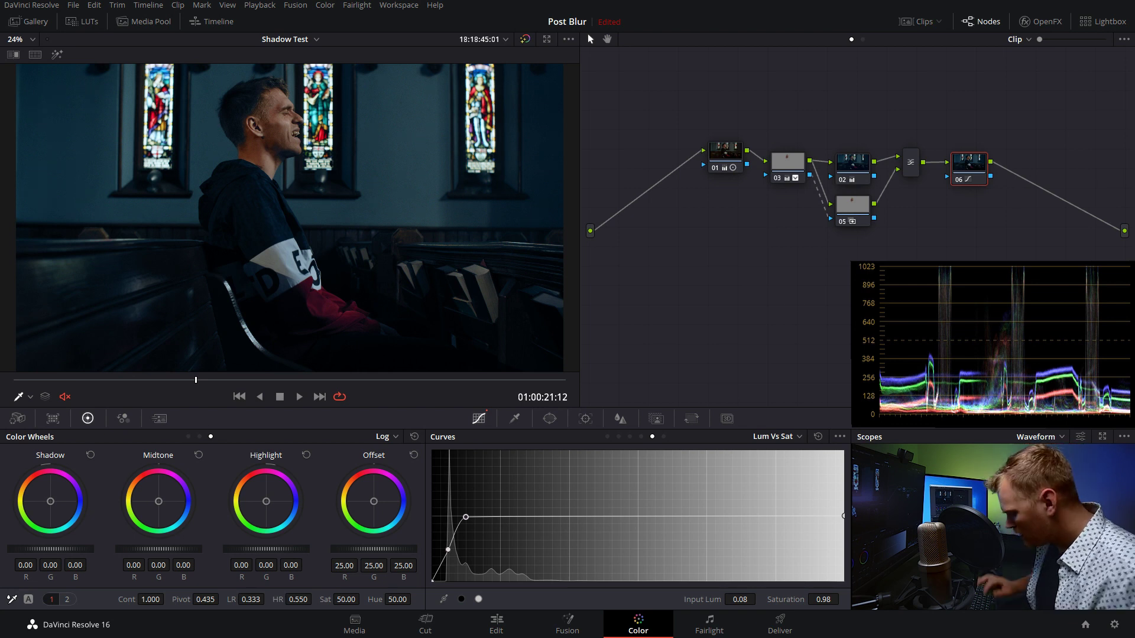
pyautogui.hotkey('ctrl', 'b')
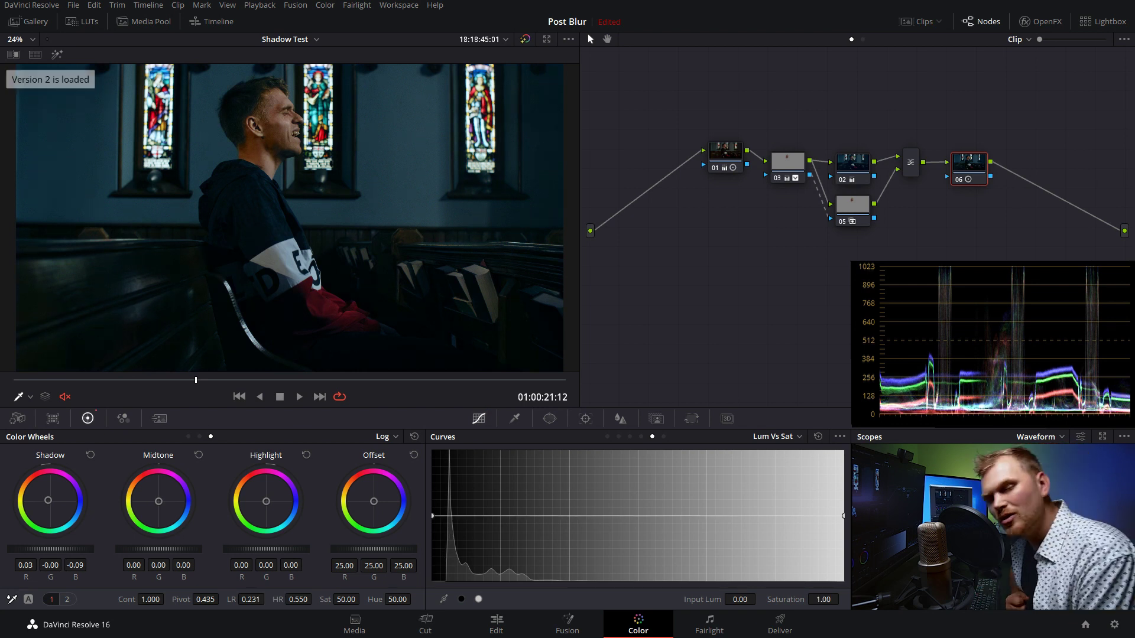